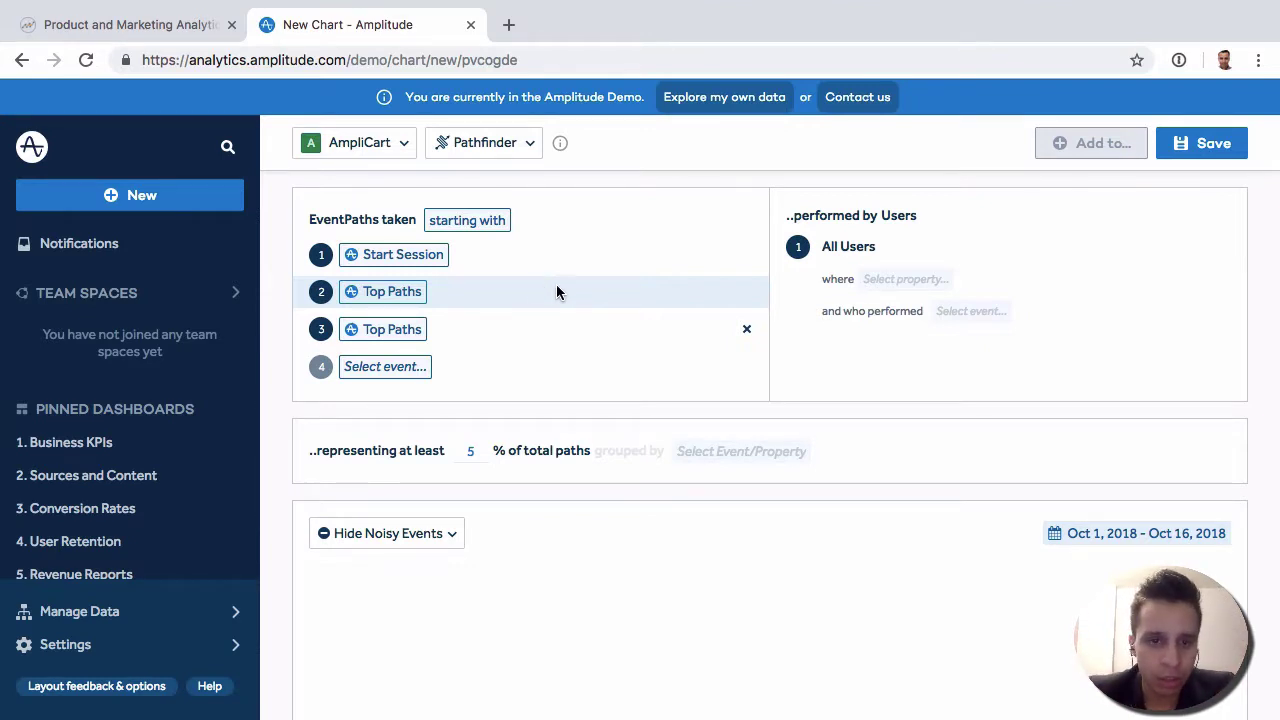
# Search the events for "view" and set View Ad as the starting event of the paths.
pyautogui.click(393, 257)
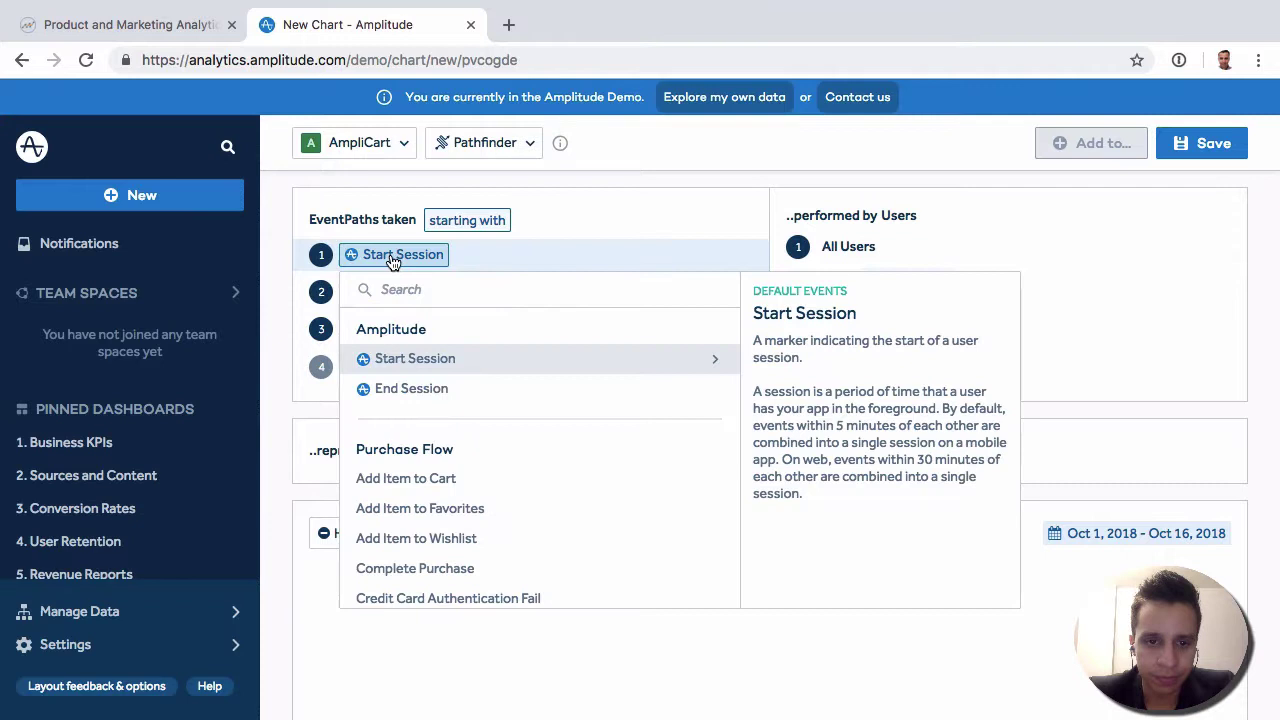
pyautogui.click(428, 290)
pyautogui.write('view')
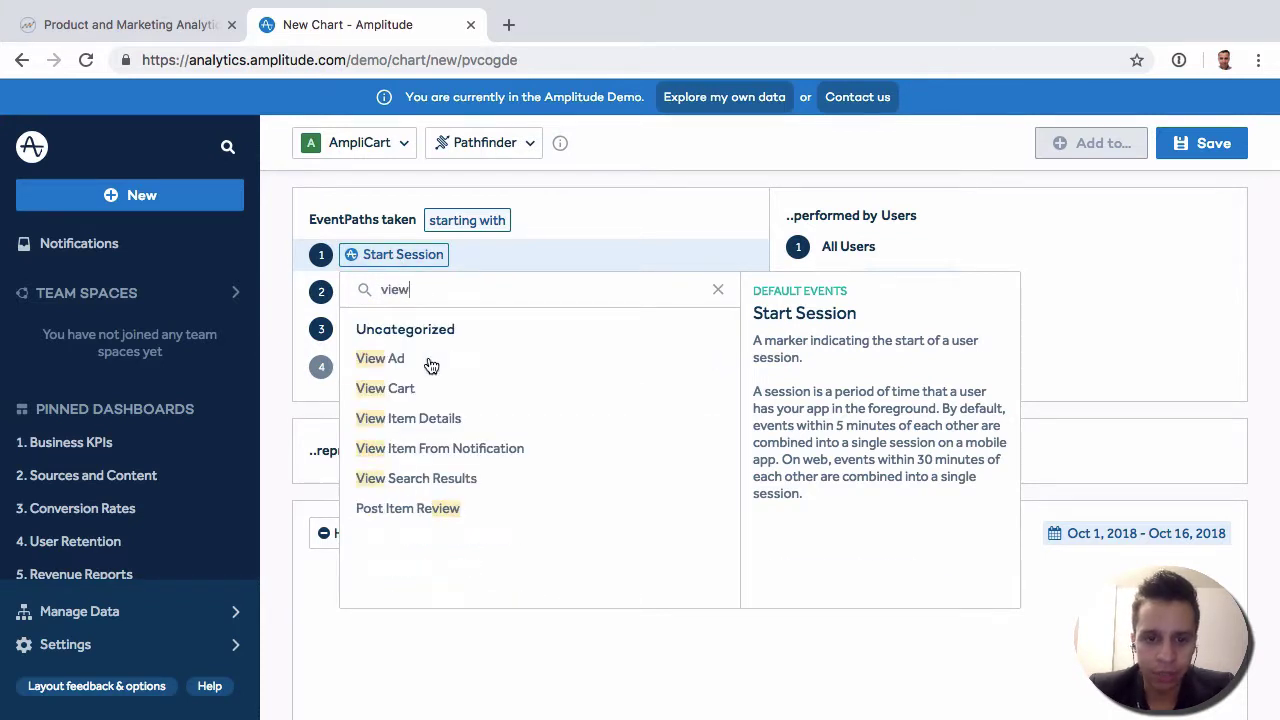
pyautogui.click(428, 364)
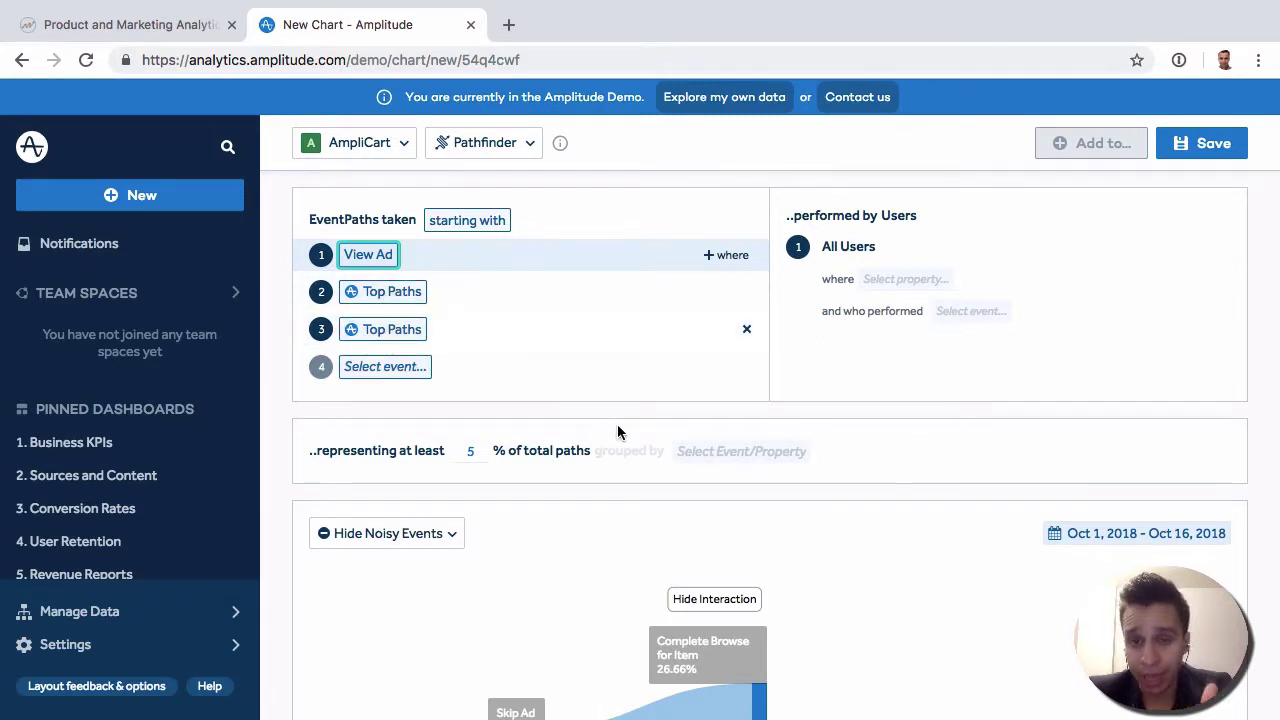
# Examine the path chart from View Ad through its following events, including the session drop-offs.
pyautogui.scroll(-1, 618, 432)
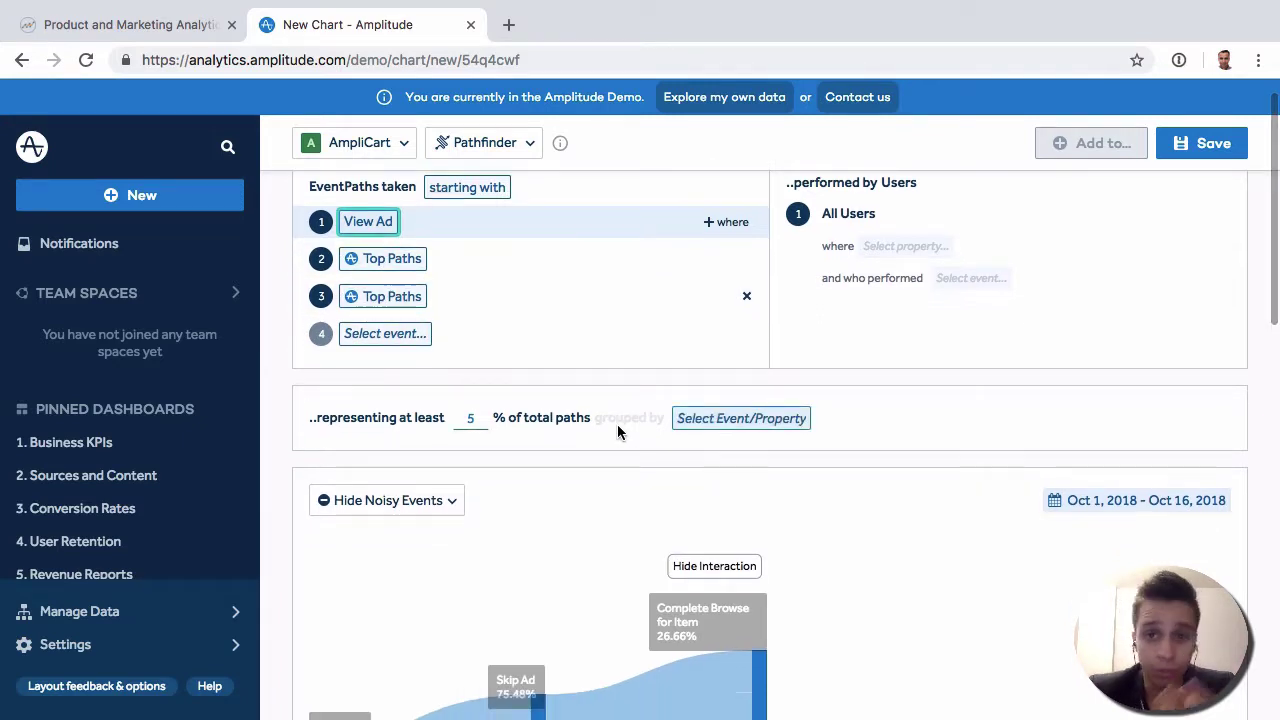
pyautogui.scroll(-5, 618, 432)
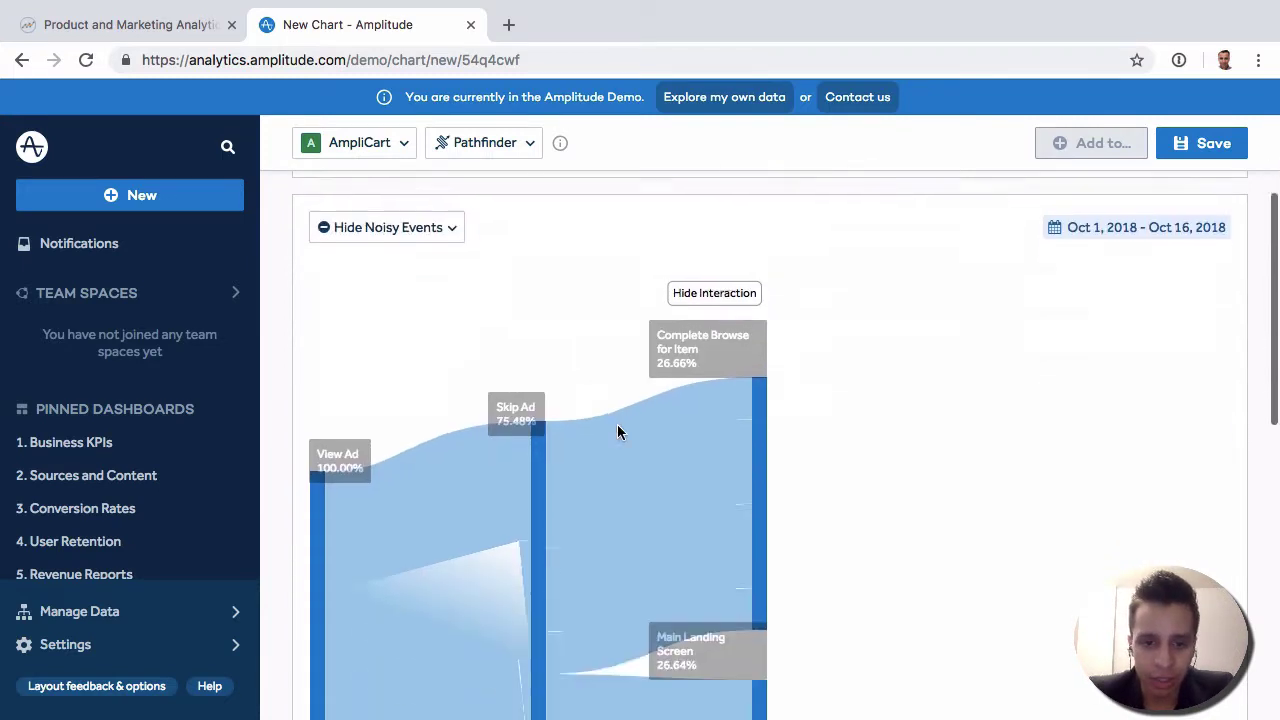
pyautogui.scroll(-4, 495, 352)
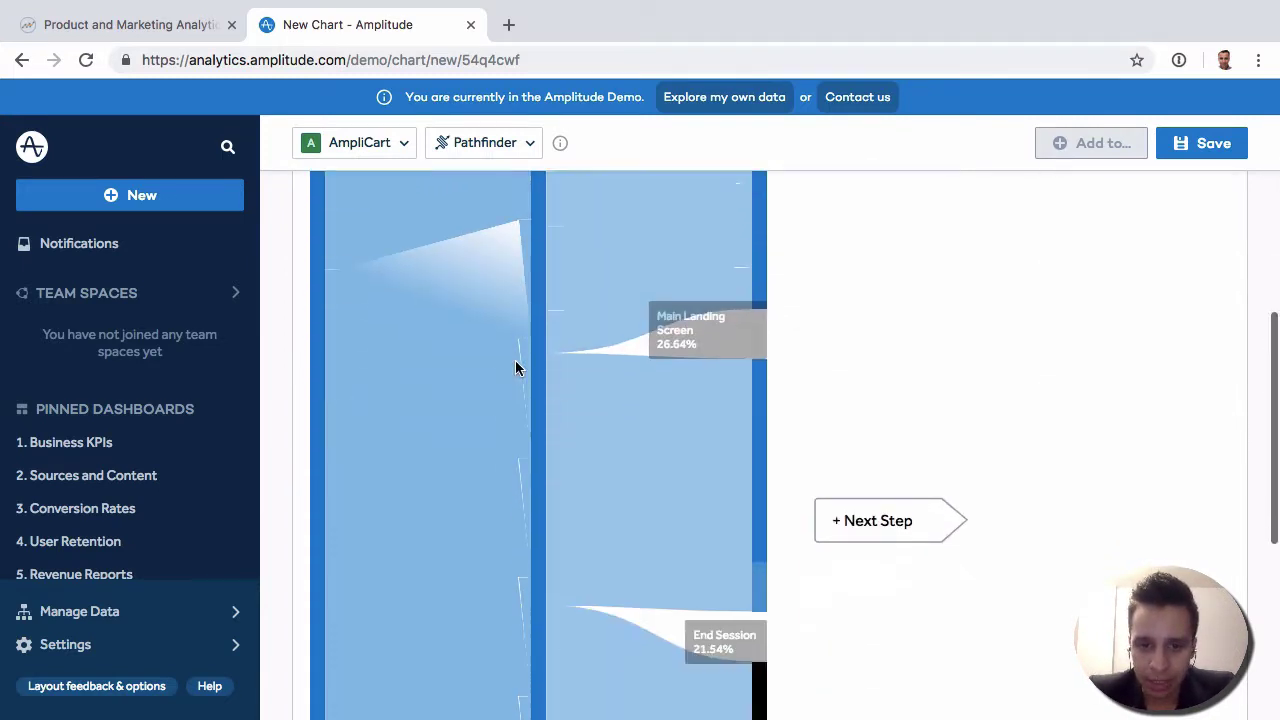
pyautogui.scroll(-3, 503, 487)
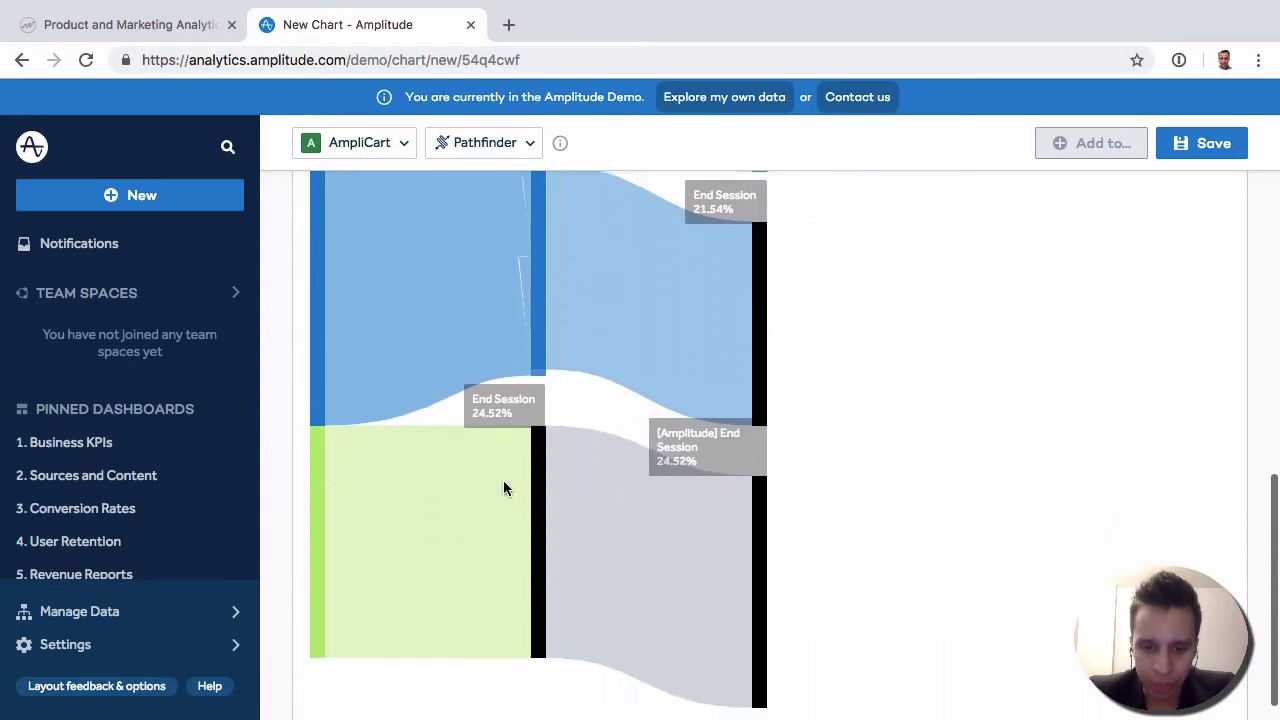
pyautogui.scroll(4, 428, 489)
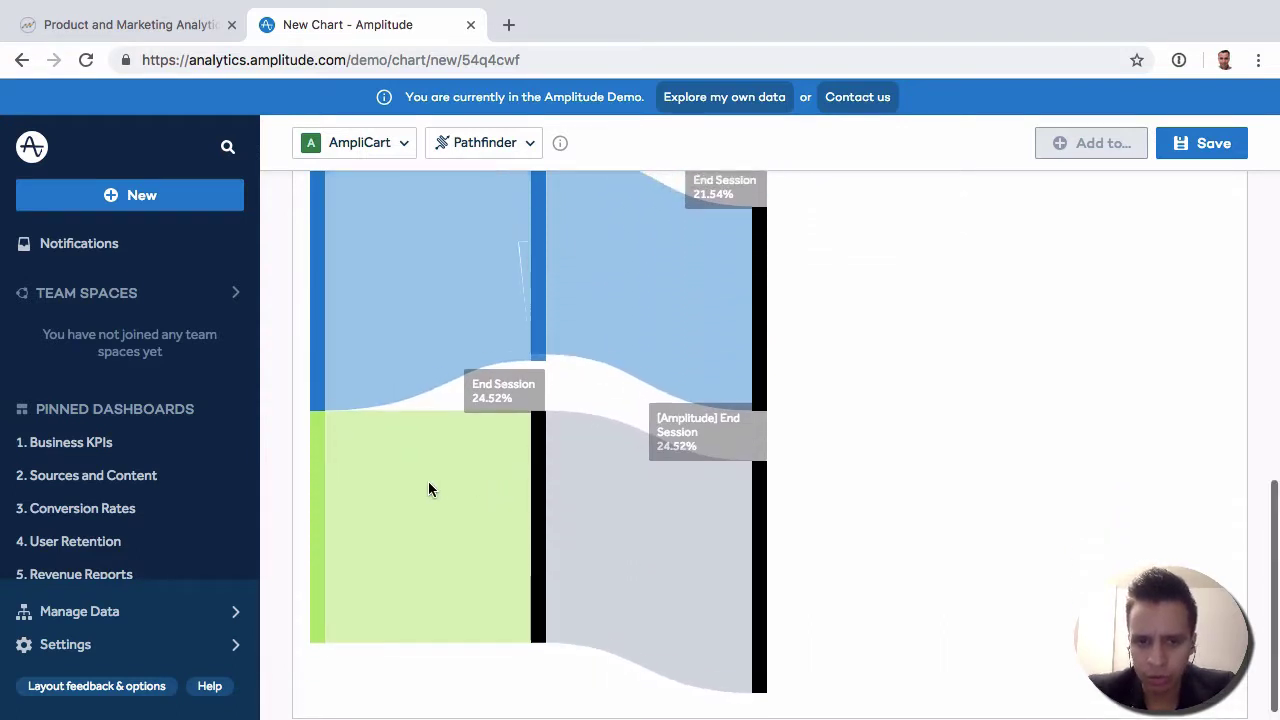
pyautogui.scroll(2, 430, 383)
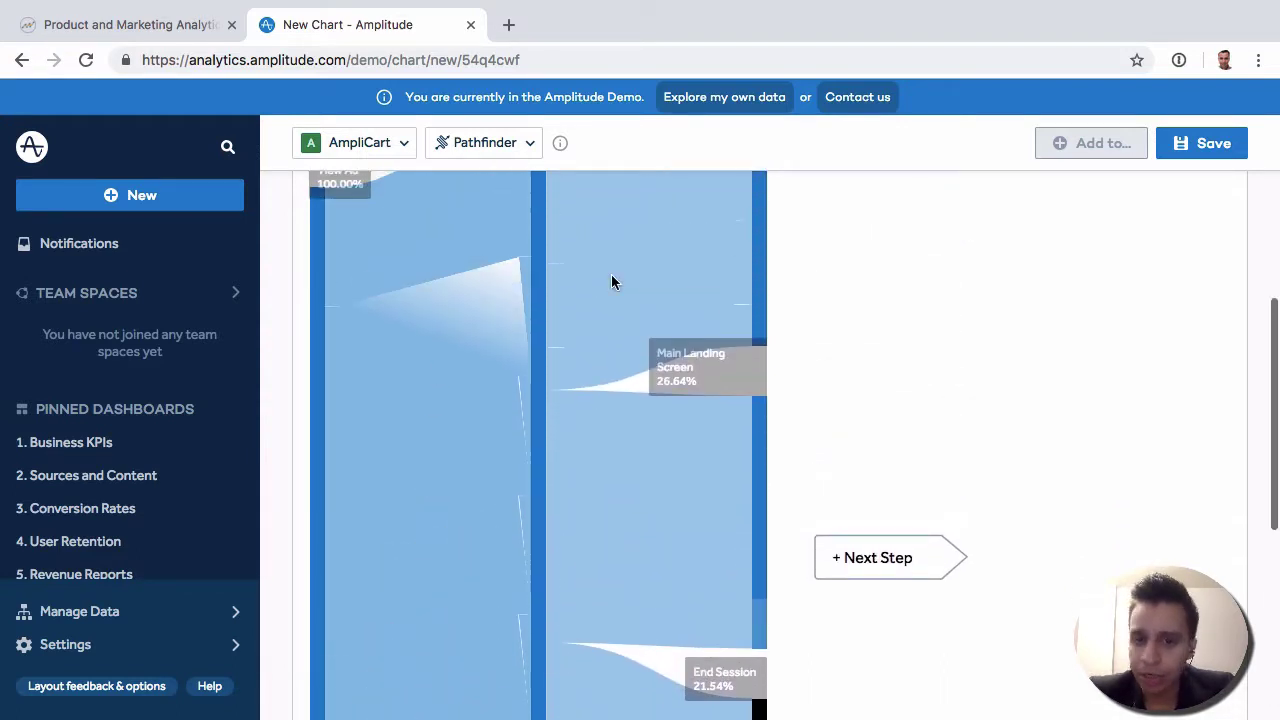
pyautogui.scroll(1, 476, 311)
pyautogui.scroll(1, 475, 311)
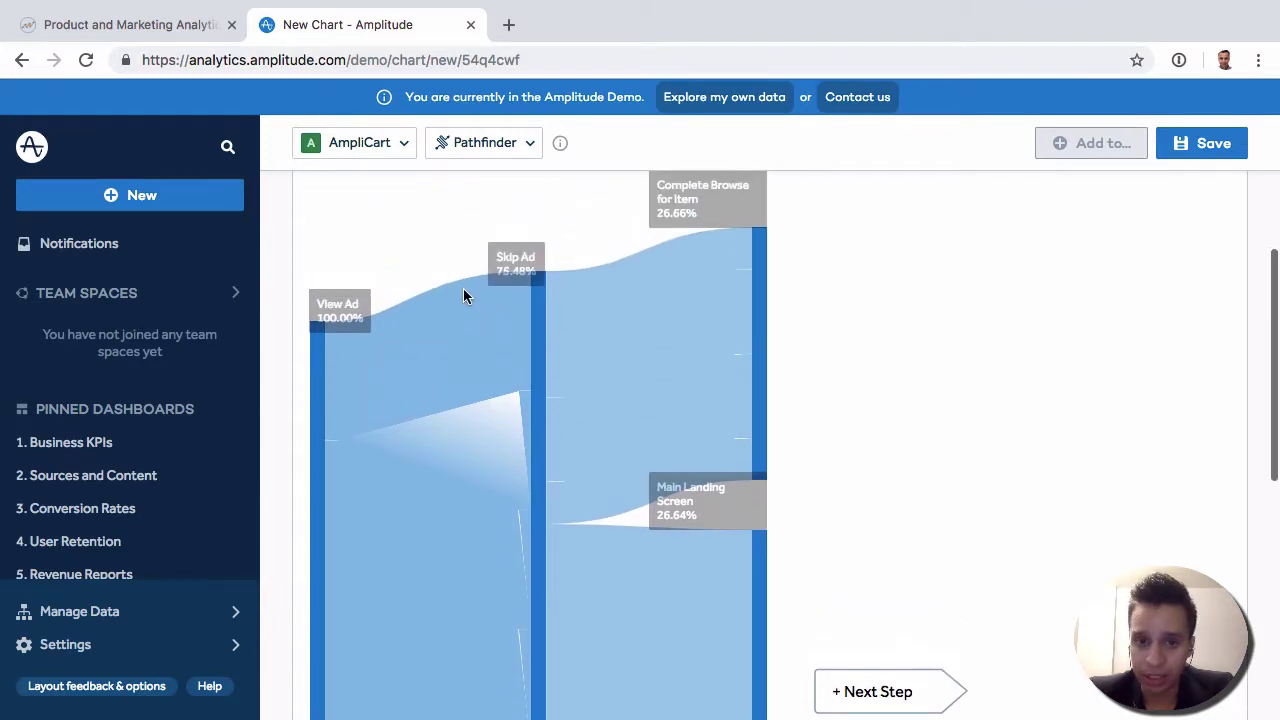
pyautogui.scroll(-1, 474, 384)
pyautogui.scroll(-1, 474, 383)
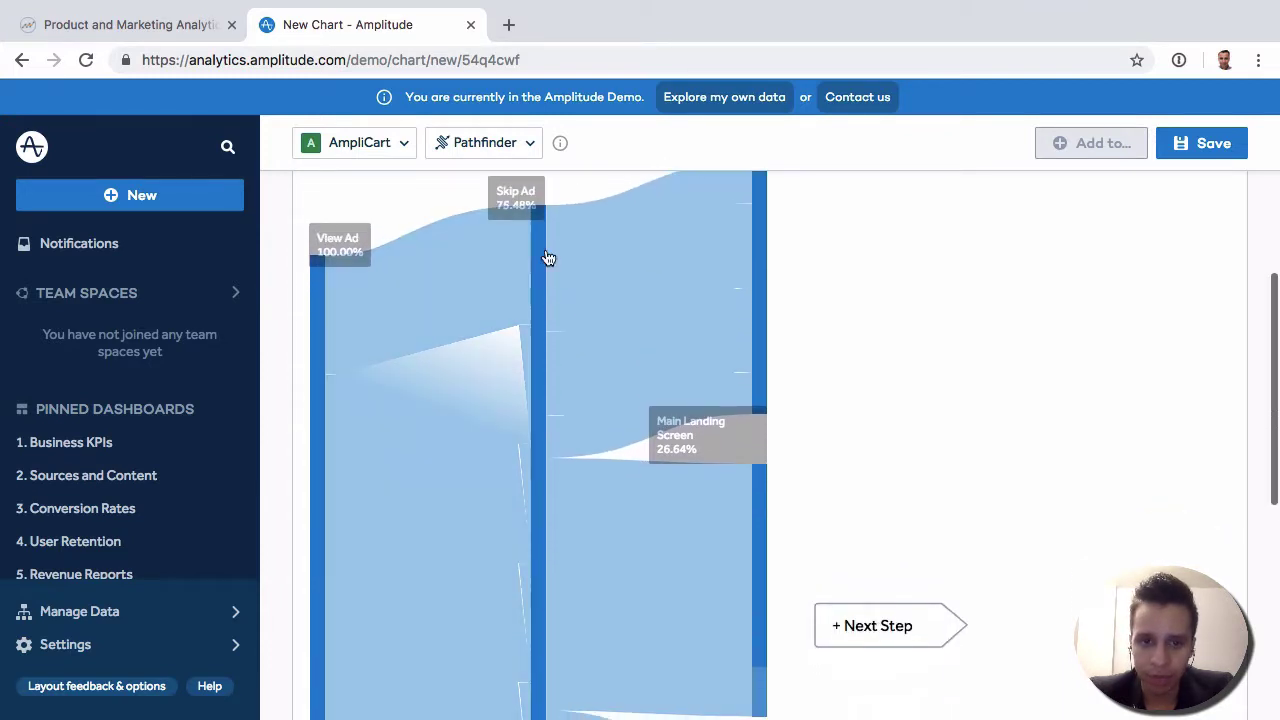
# Inspect the conversion details of the Skip Ad and Complete Browse for Item nodes, and clear the path highlighting.
pyautogui.moveTo(541, 258)
pyautogui.scroll(2, 545, 290)
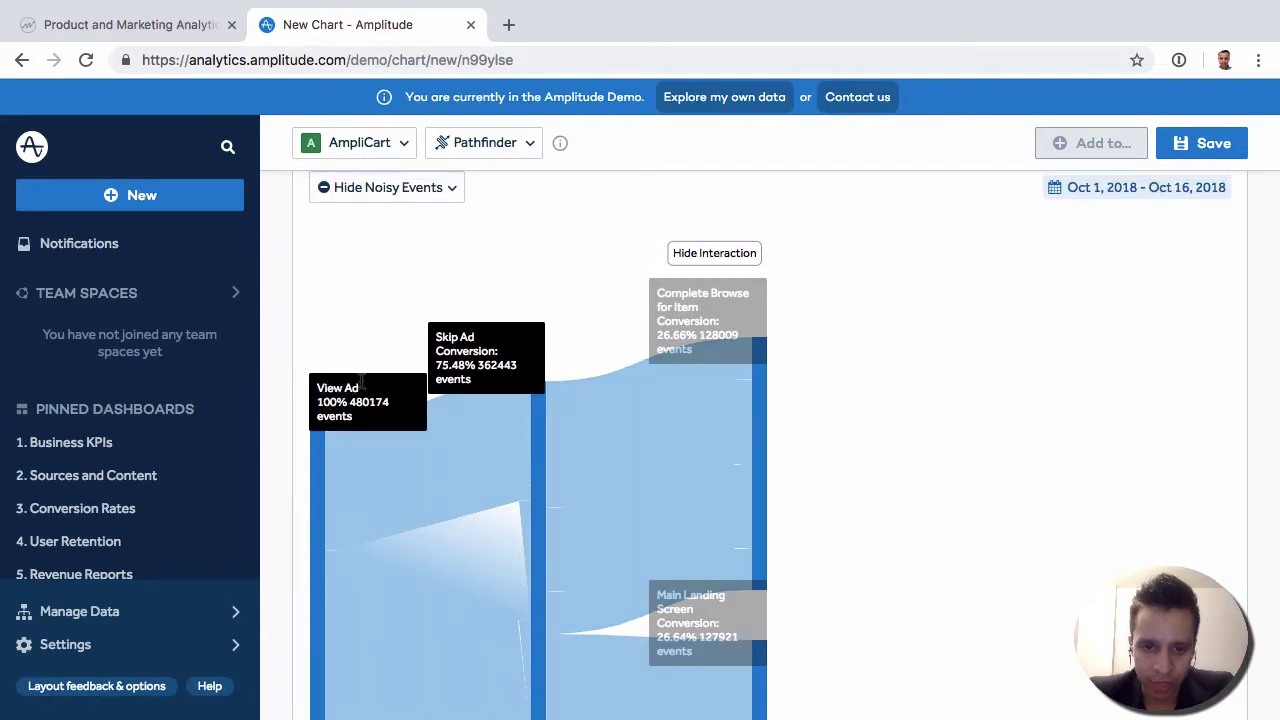
pyautogui.moveTo(515, 386)
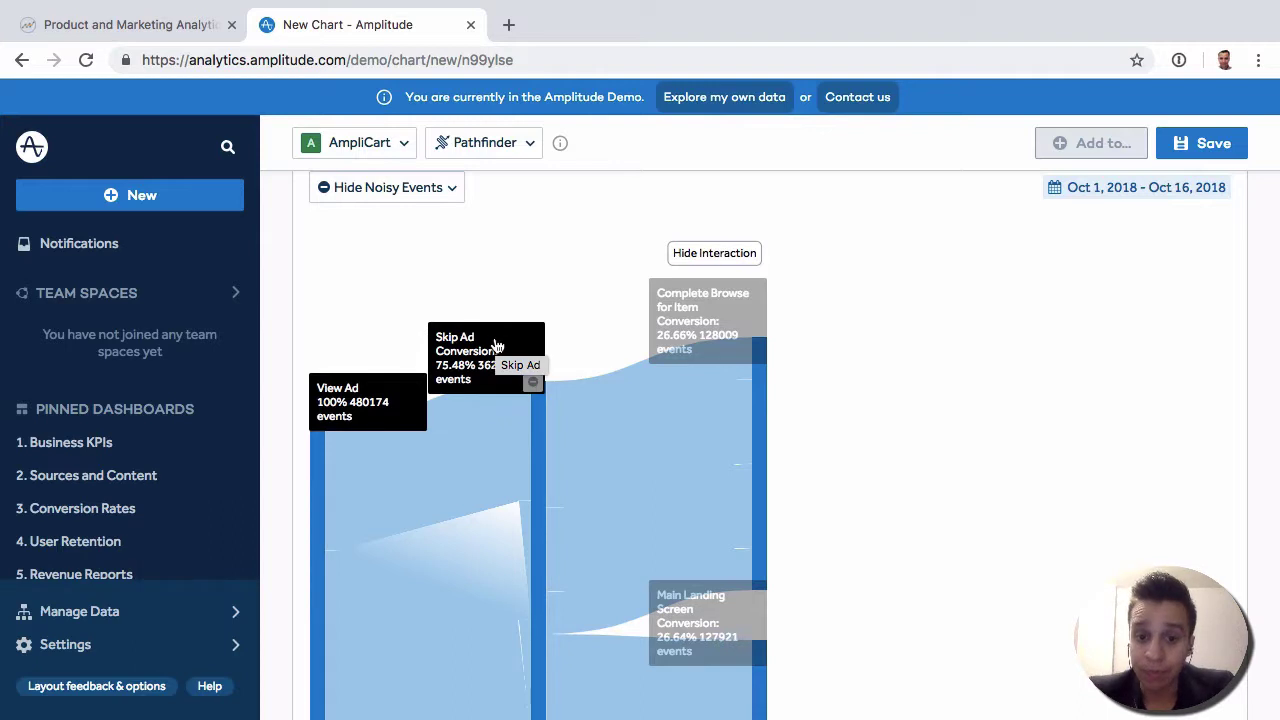
pyautogui.click(760, 372)
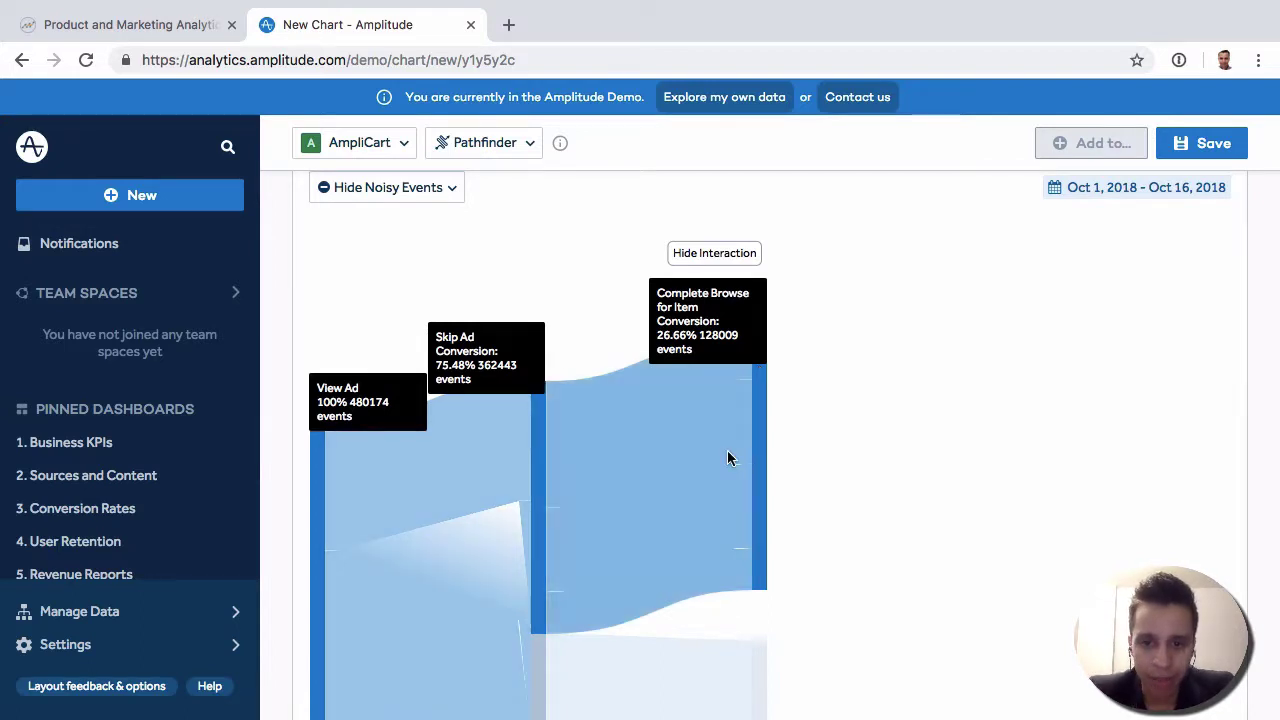
pyautogui.click(795, 414)
# Extend the View Ad paths with two more next steps and look over the added events.
pyautogui.scroll(-3, 1043, 514)
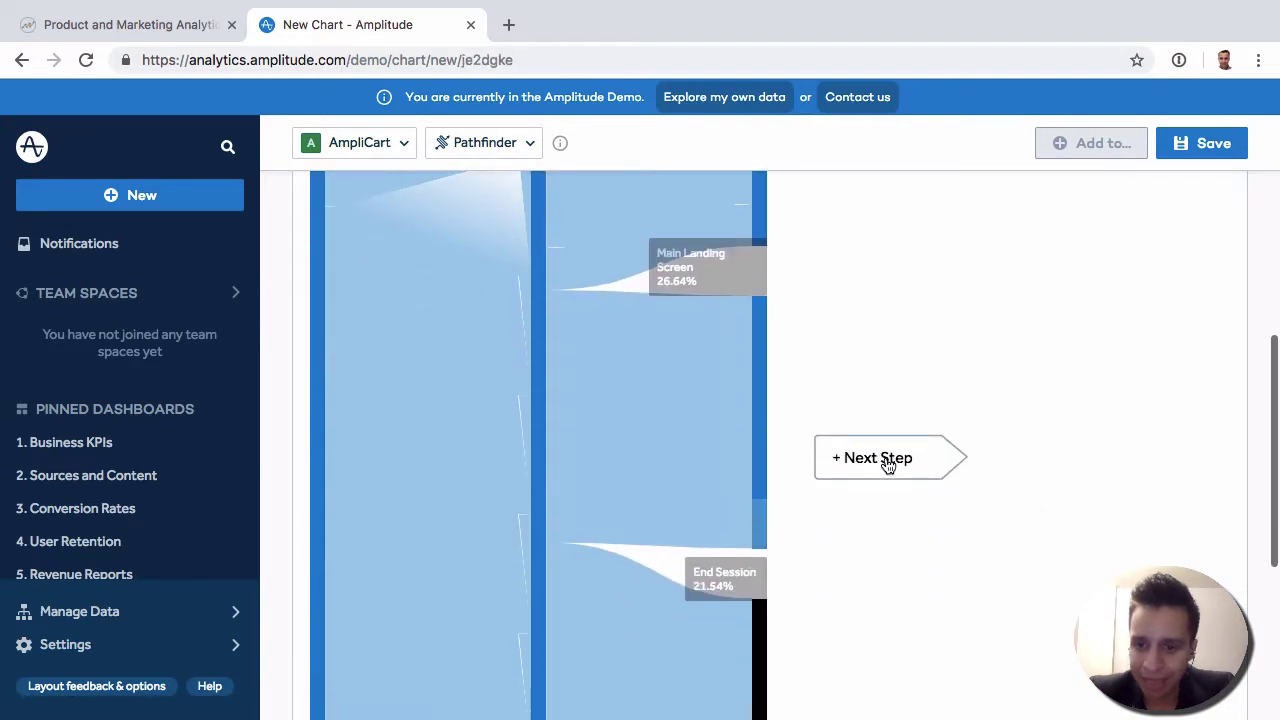
pyautogui.click(887, 465)
pyautogui.click(1119, 512)
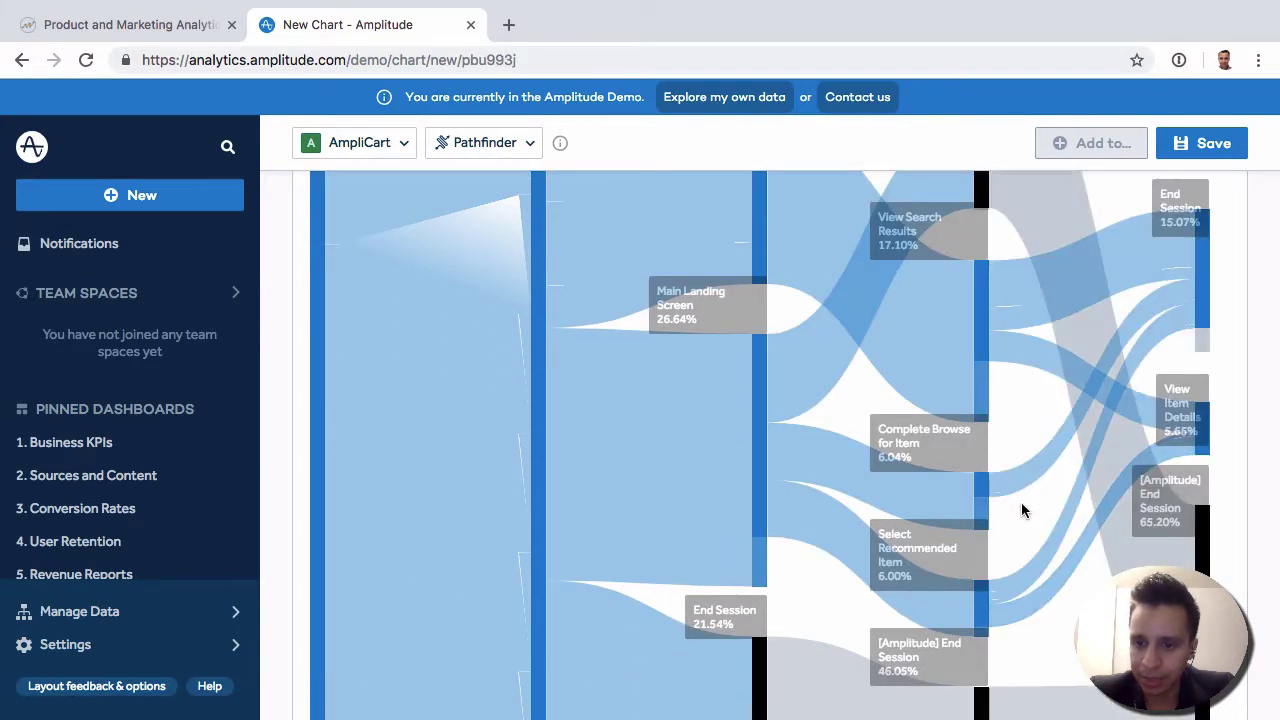
pyautogui.scroll(-2, 1053, 400)
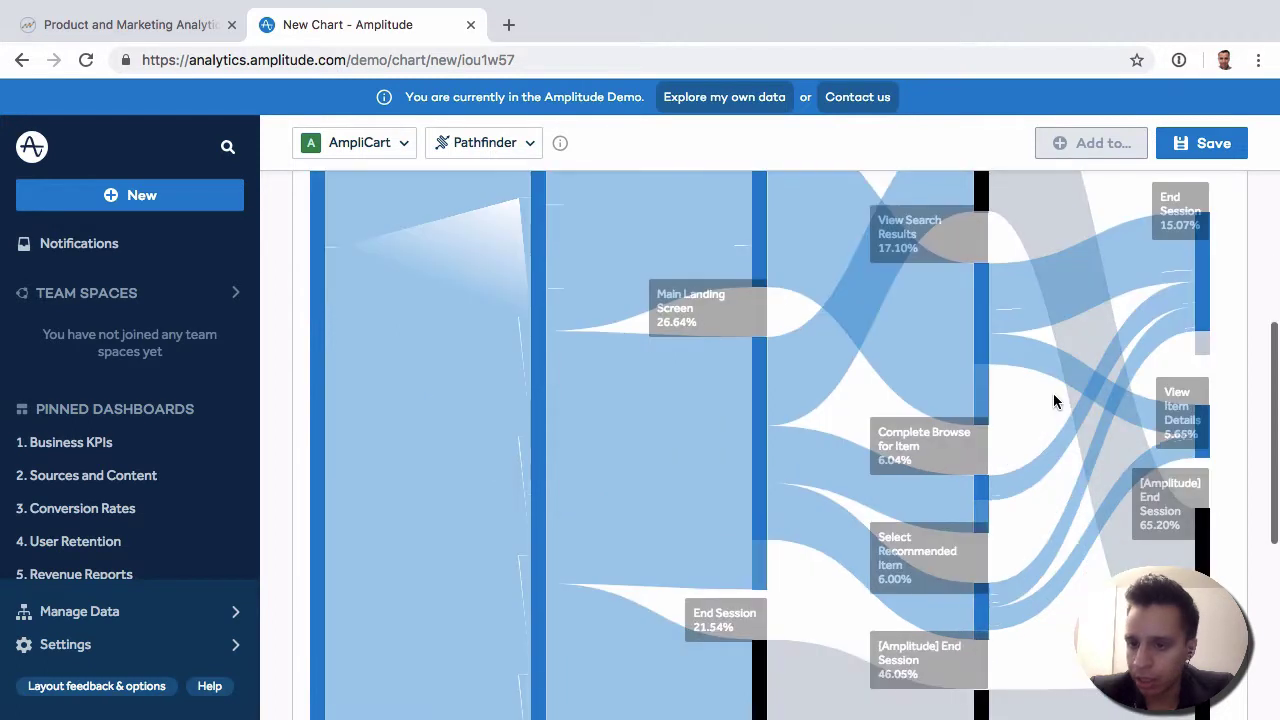
pyautogui.scroll(2, 1053, 400)
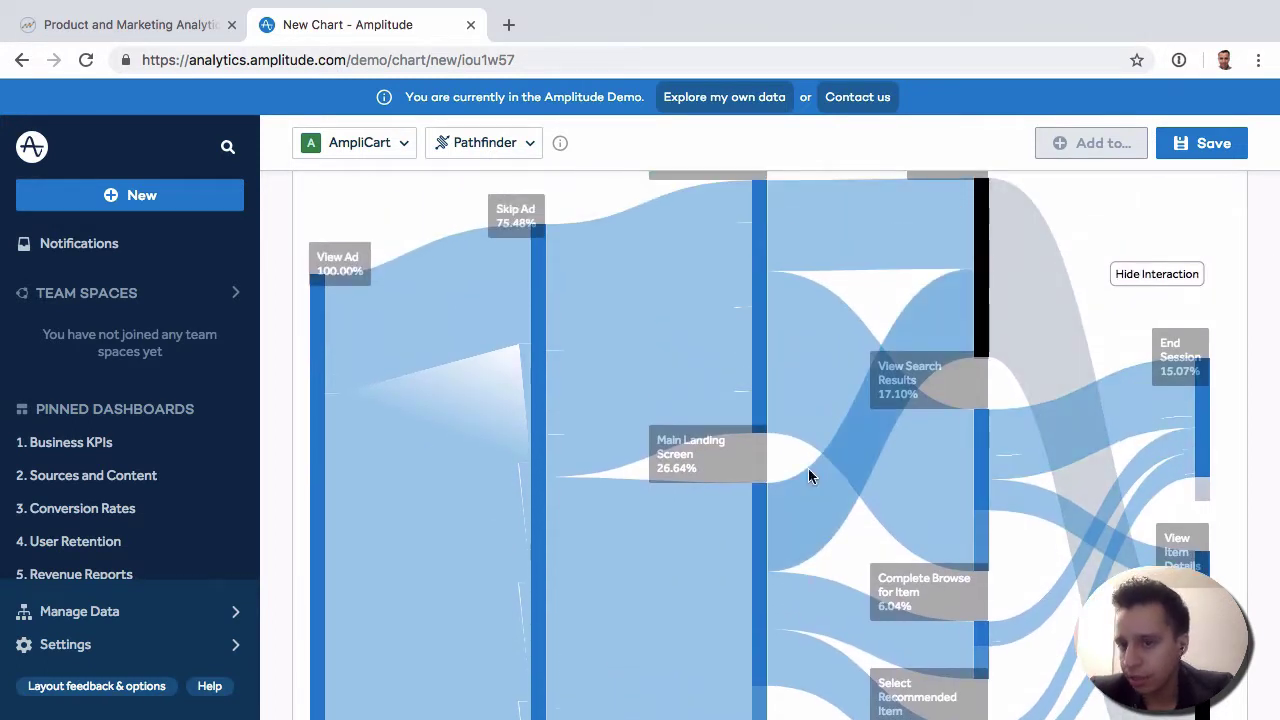
# Replace the View Ad event with Complete Purchase and set the paths to be ending with it.
pyautogui.scroll(6, 1006, 486)
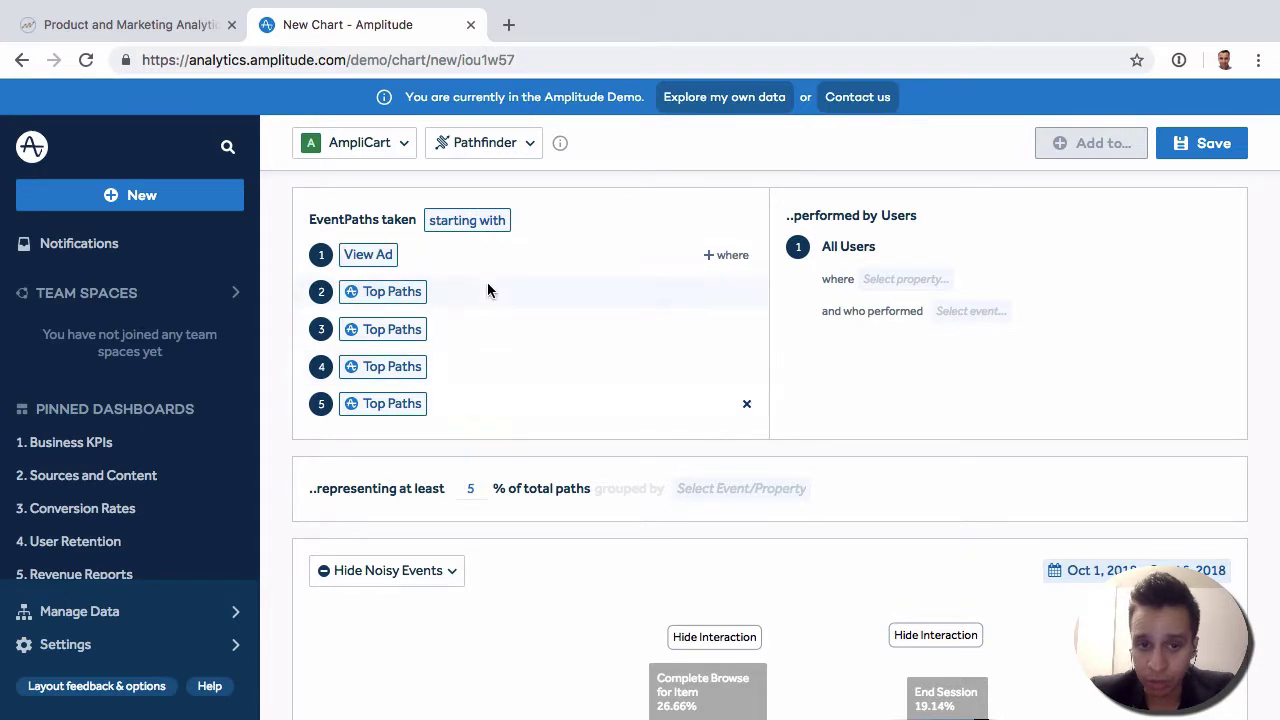
pyautogui.click(372, 255)
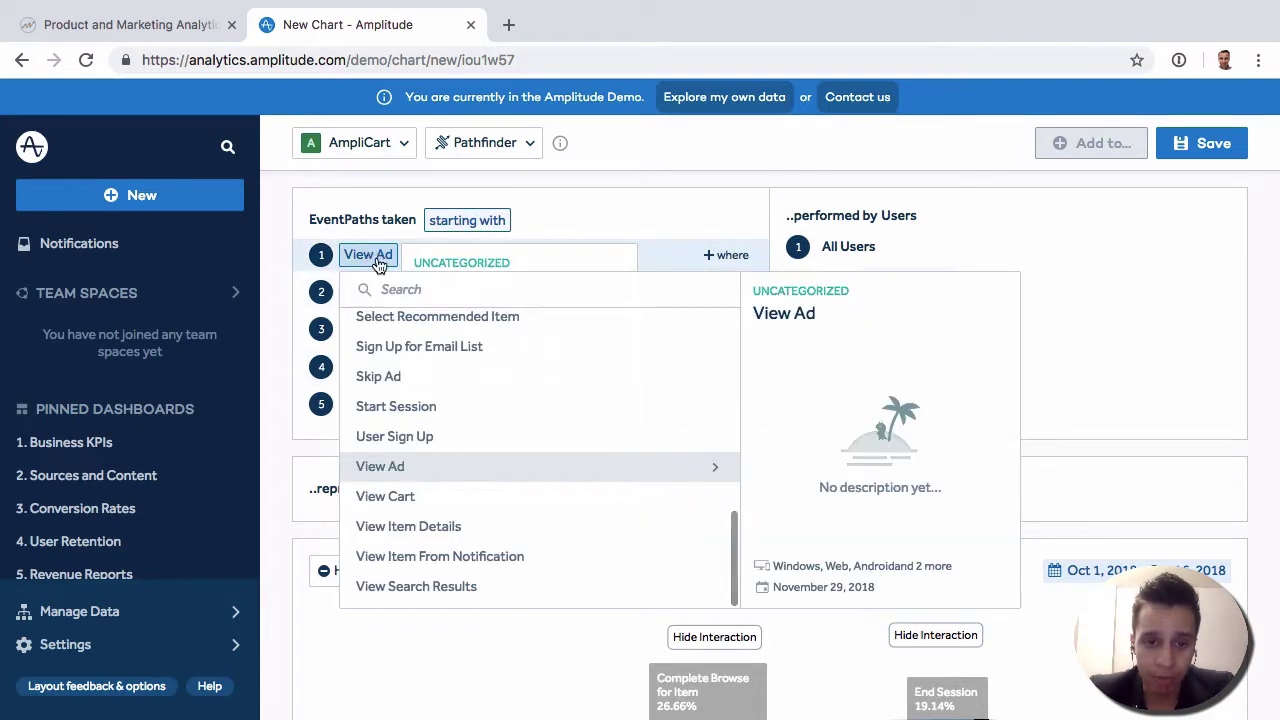
pyautogui.scroll(4, 482, 438)
pyautogui.scroll(2, 480, 437)
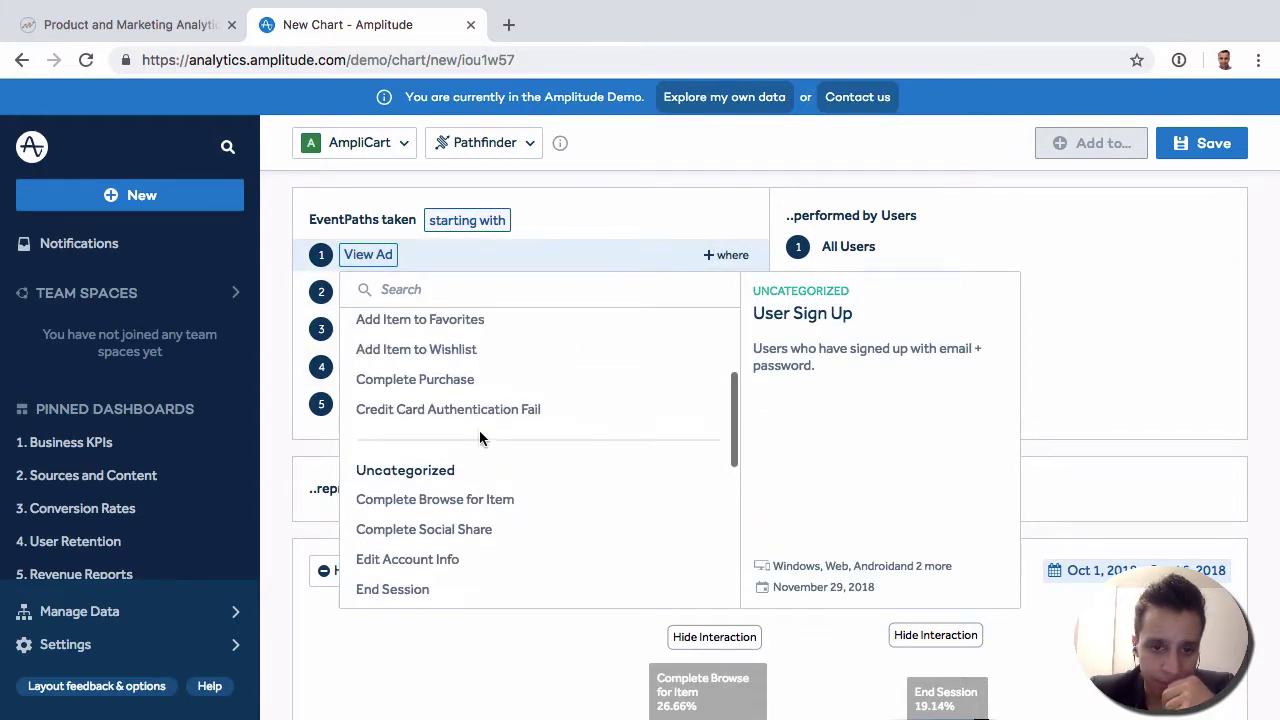
pyautogui.click(489, 380)
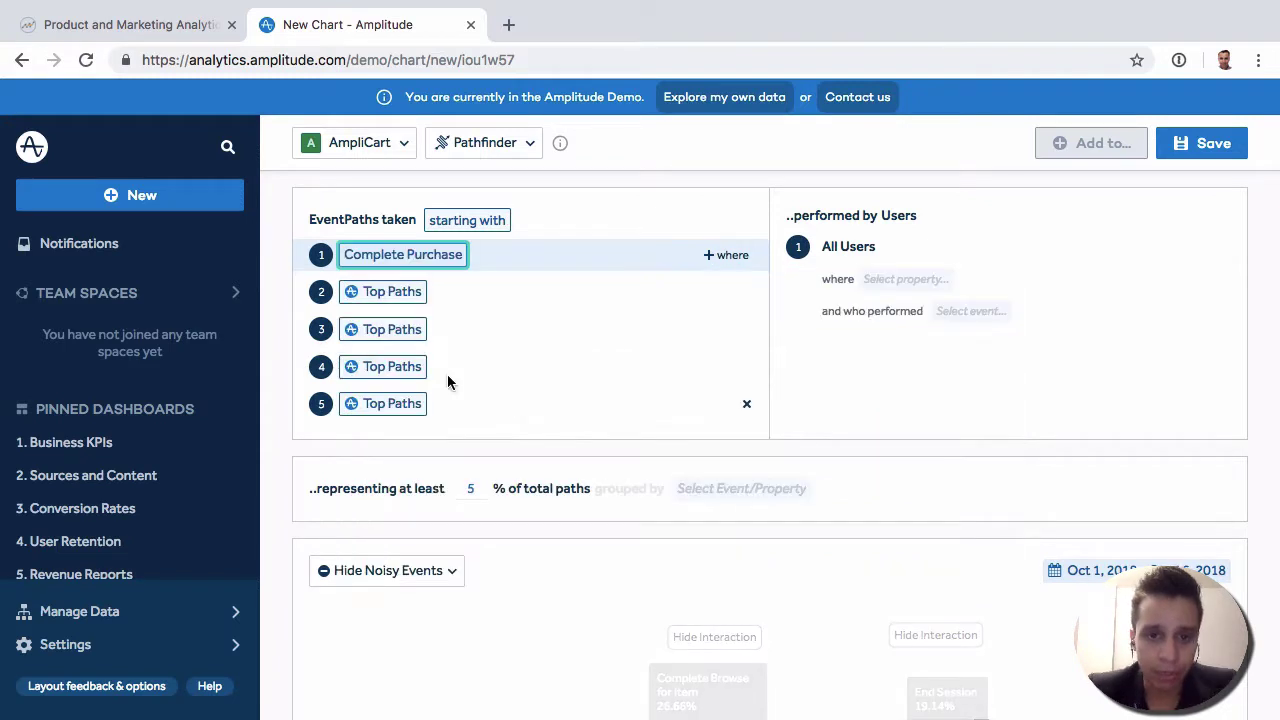
pyautogui.click(487, 226)
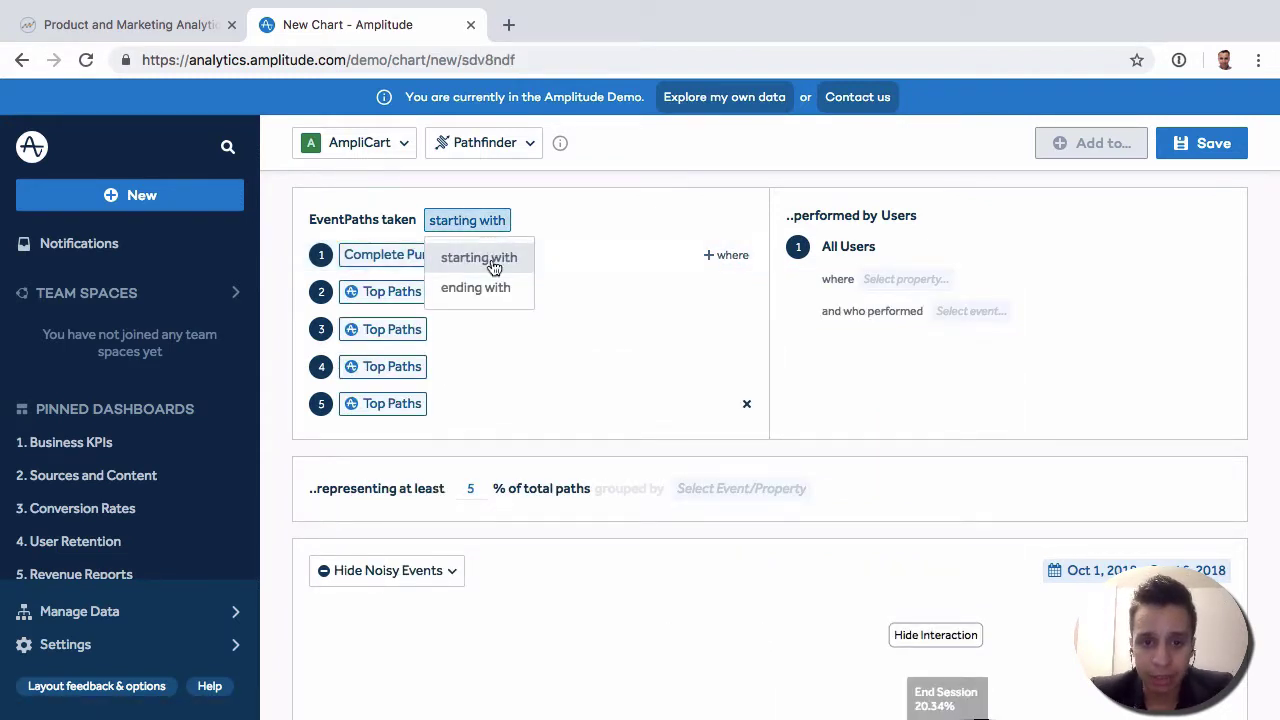
pyautogui.click(497, 287)
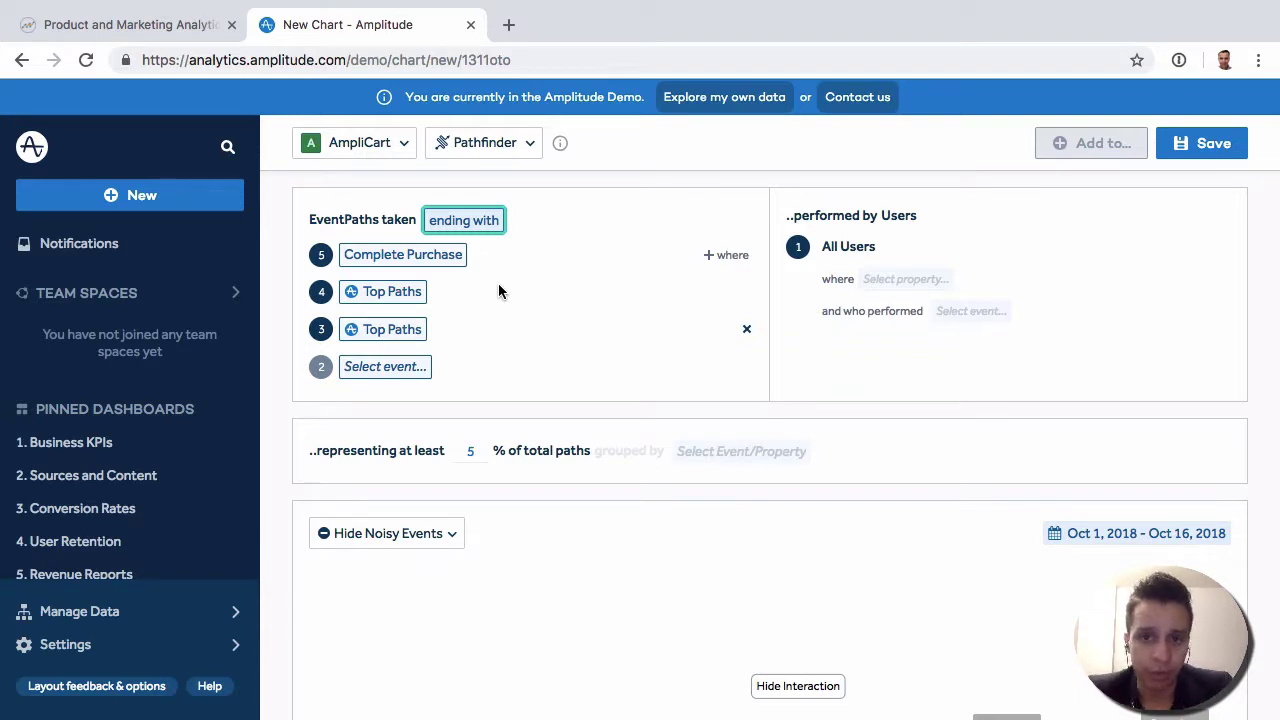
# Review the paths leading to Complete Purchase and add two previous steps before Add Item to Cart.
pyautogui.scroll(-2, 731, 482)
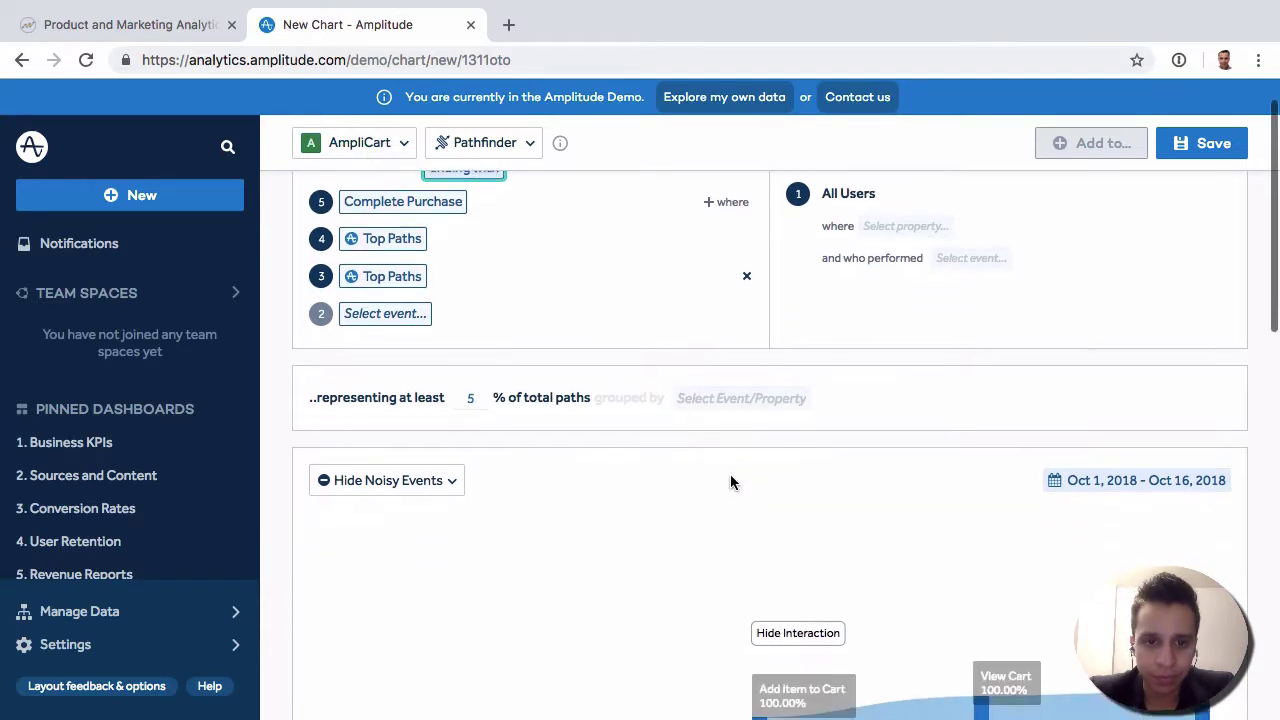
pyautogui.scroll(-10, 730, 482)
pyautogui.scroll(4, 730, 482)
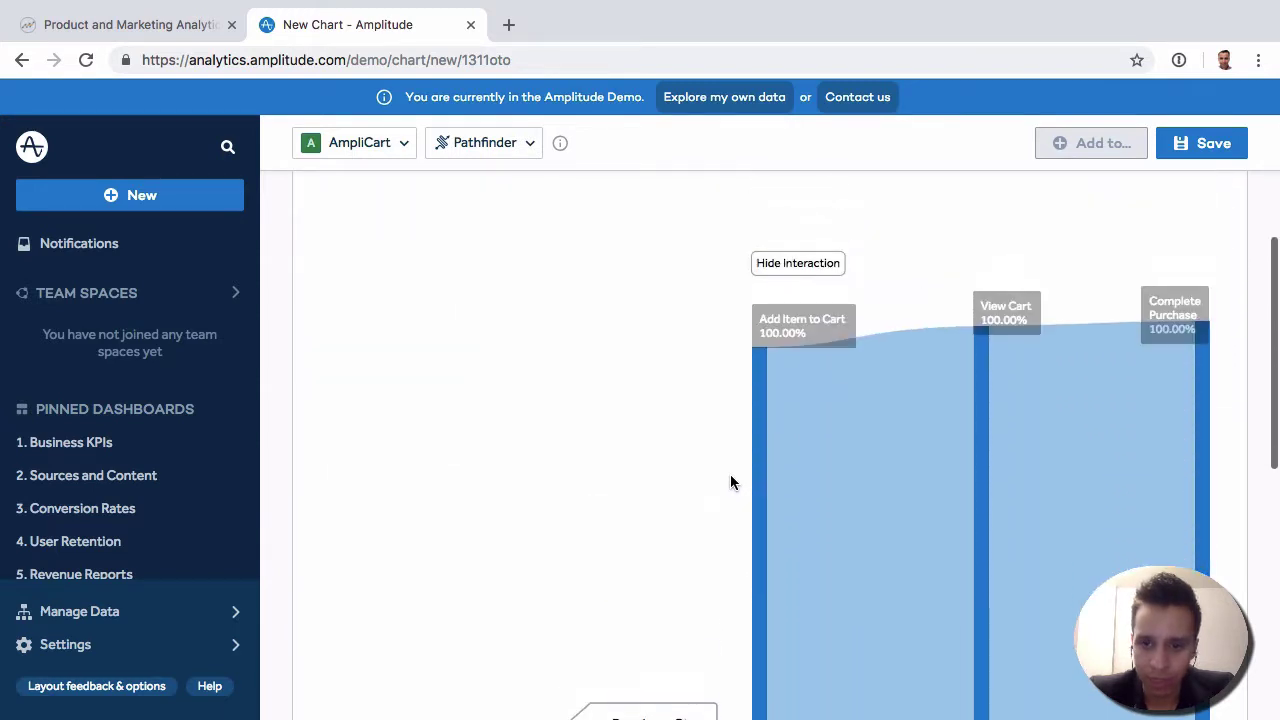
pyautogui.scroll(-3, 905, 462)
pyautogui.scroll(-5, 1160, 427)
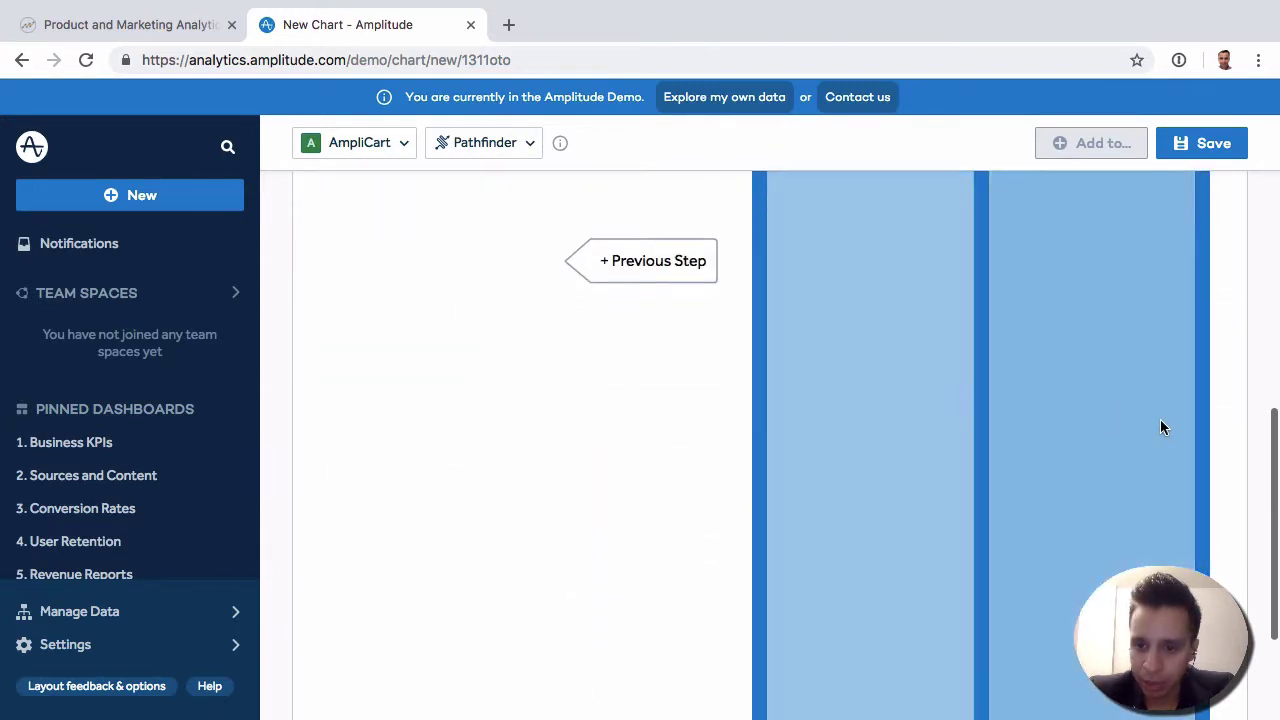
pyautogui.scroll(5, 1160, 427)
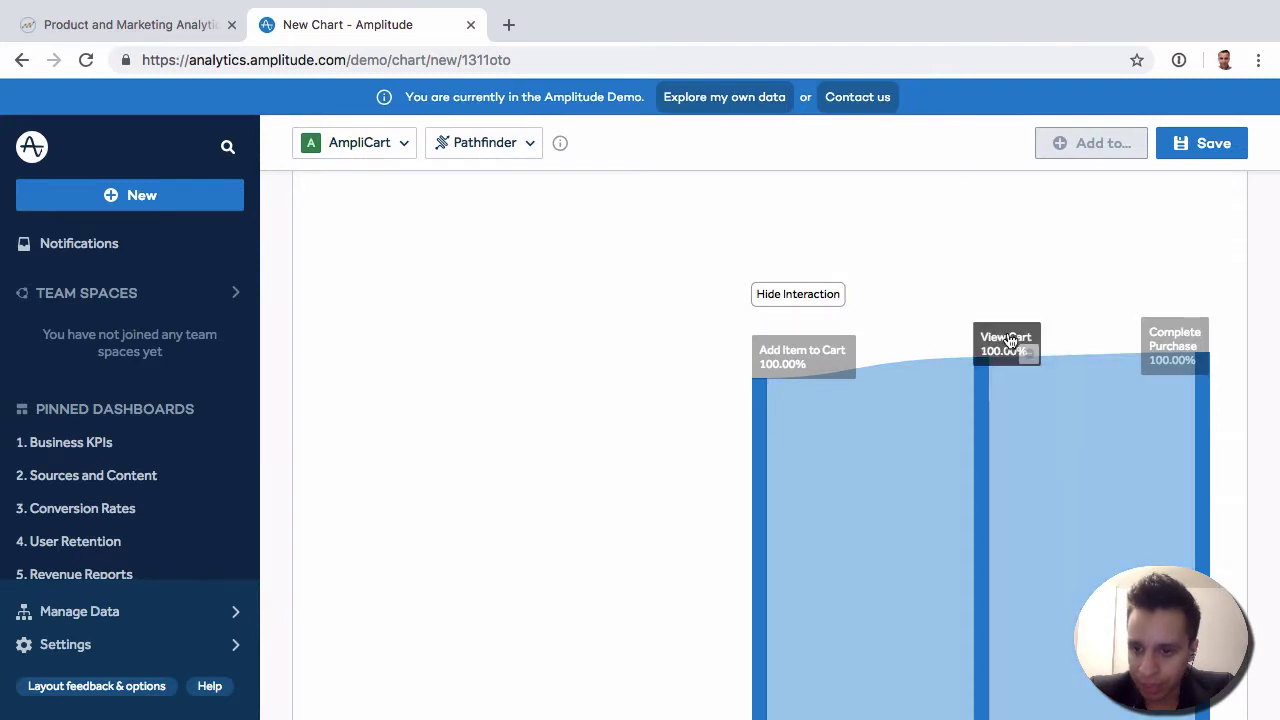
pyautogui.scroll(-4, 777, 406)
pyautogui.click(675, 560)
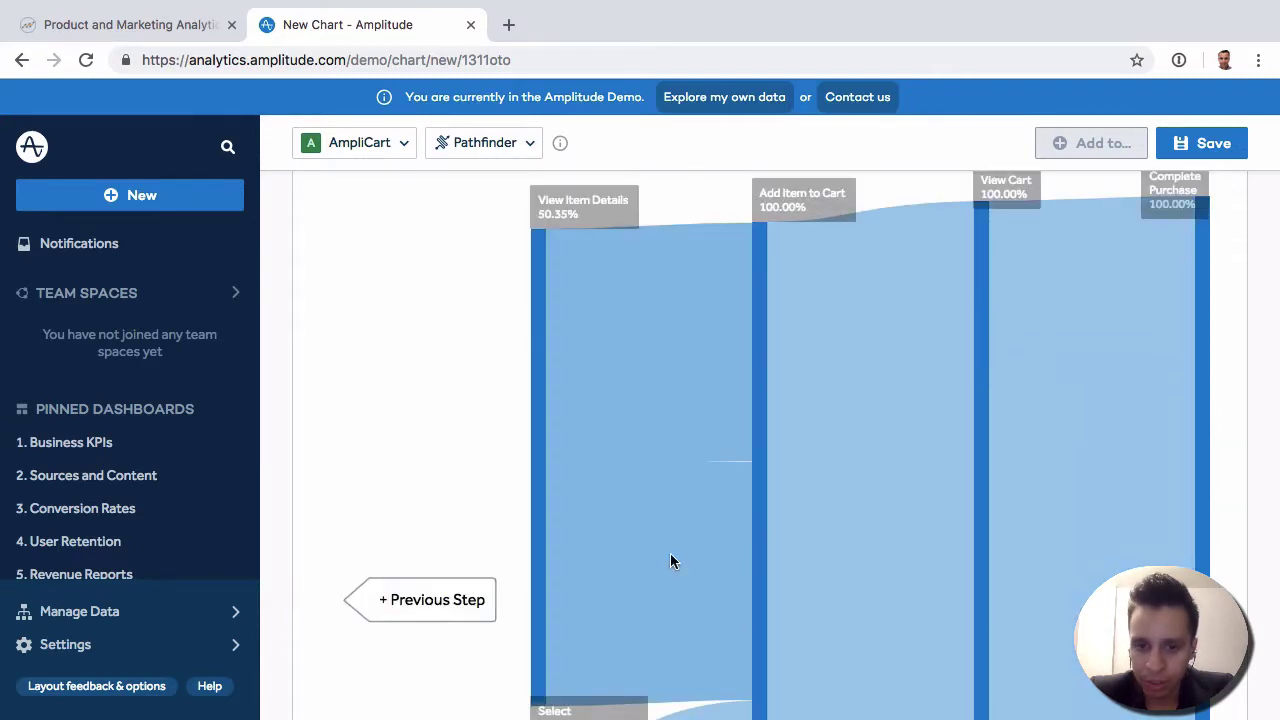
pyautogui.scroll(-1, 443, 514)
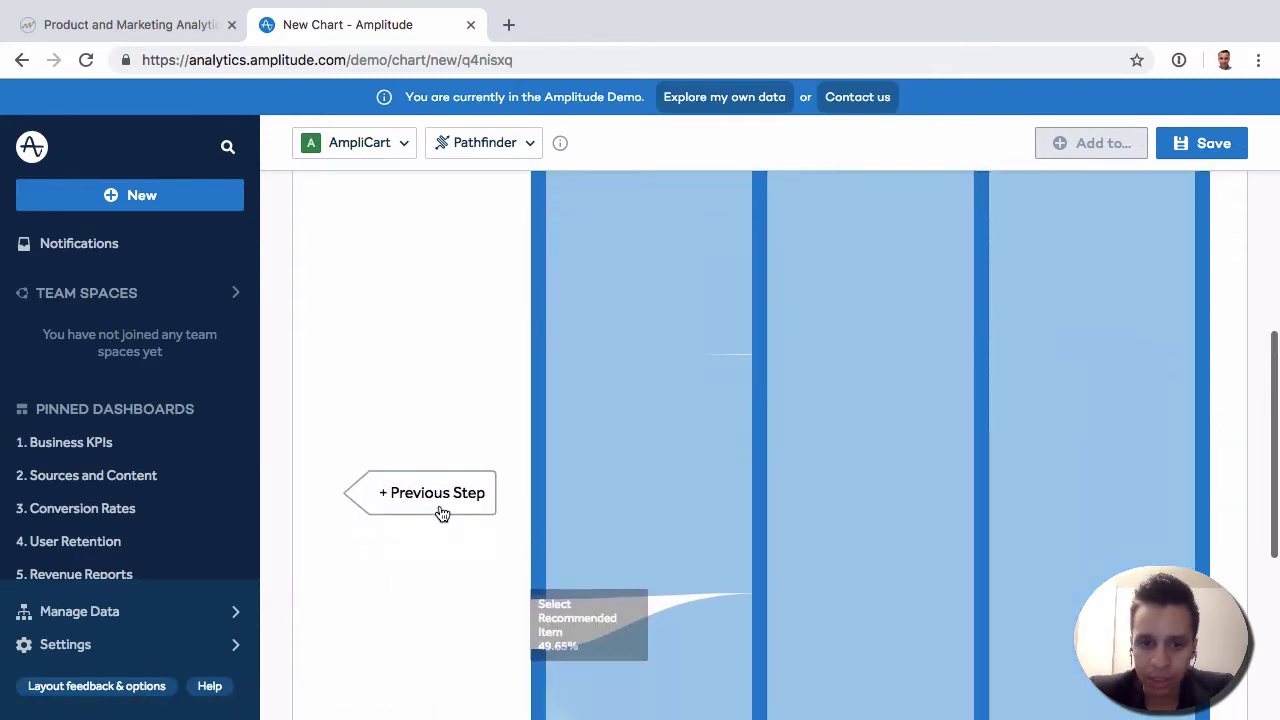
pyautogui.click(430, 489)
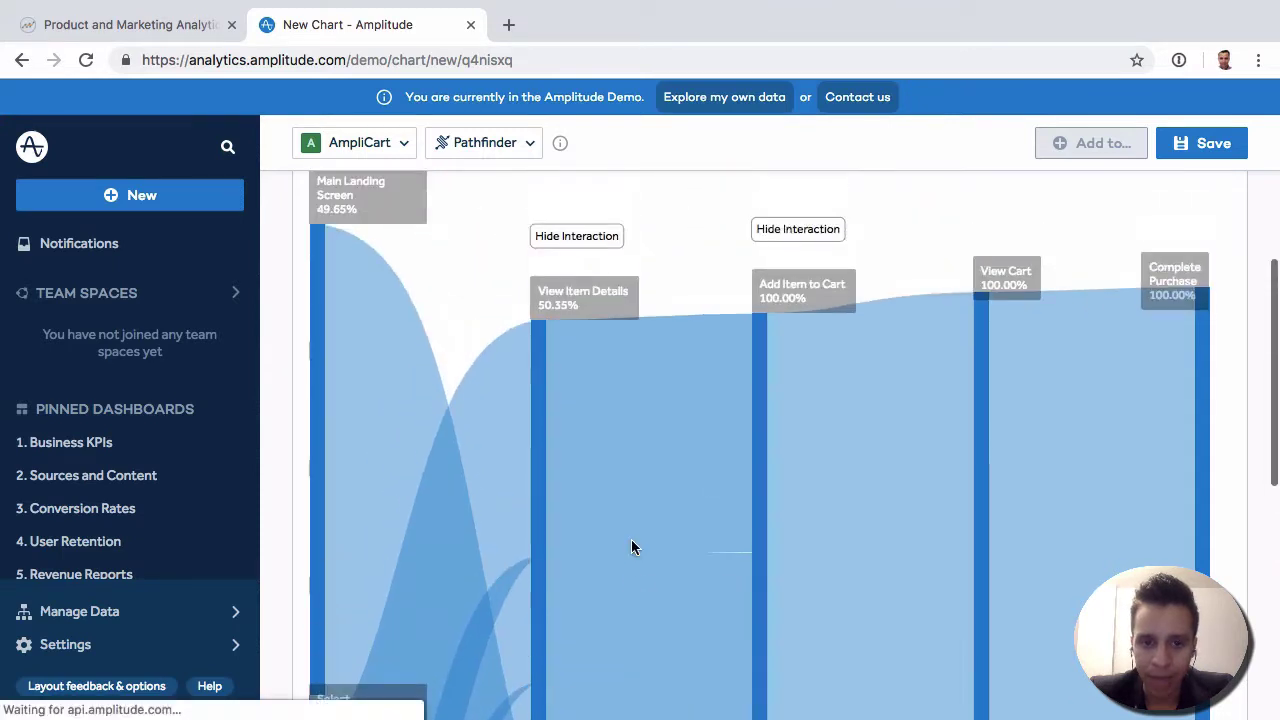
# Examine which events in the two added previous steps lead to Complete Purchase.
pyautogui.scroll(-4, 363, 243)
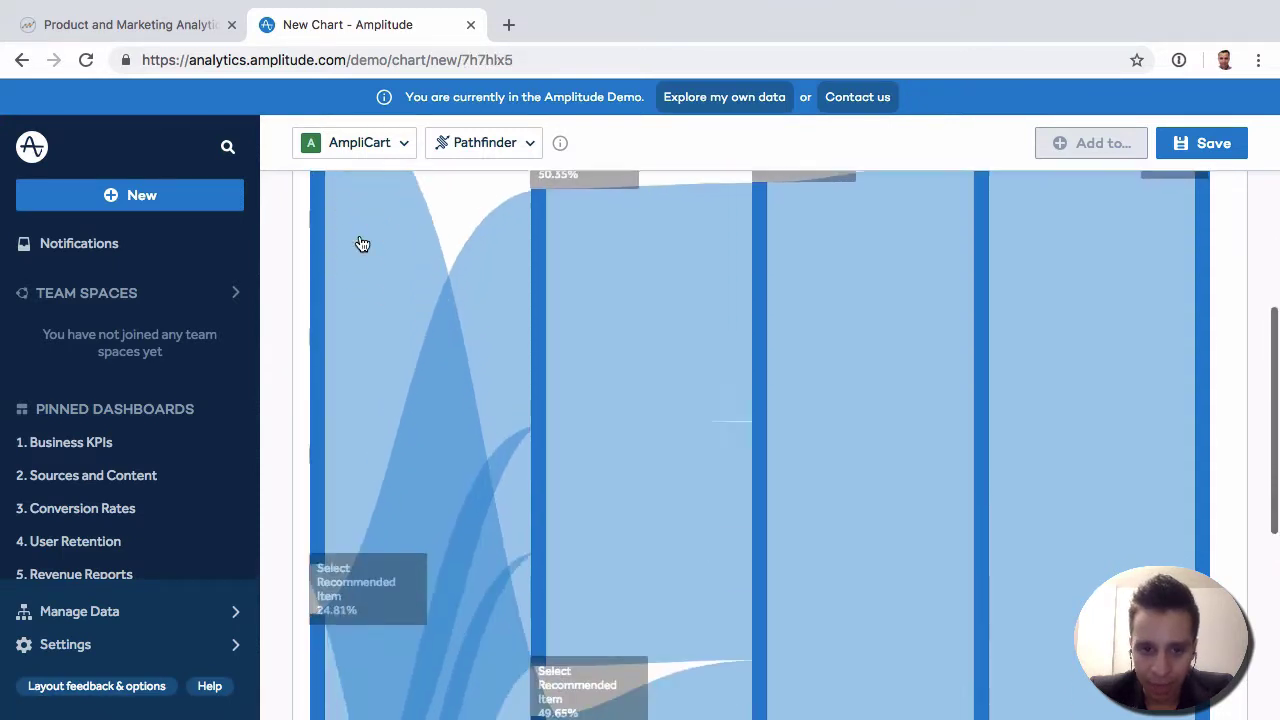
pyautogui.scroll(-3, 440, 480)
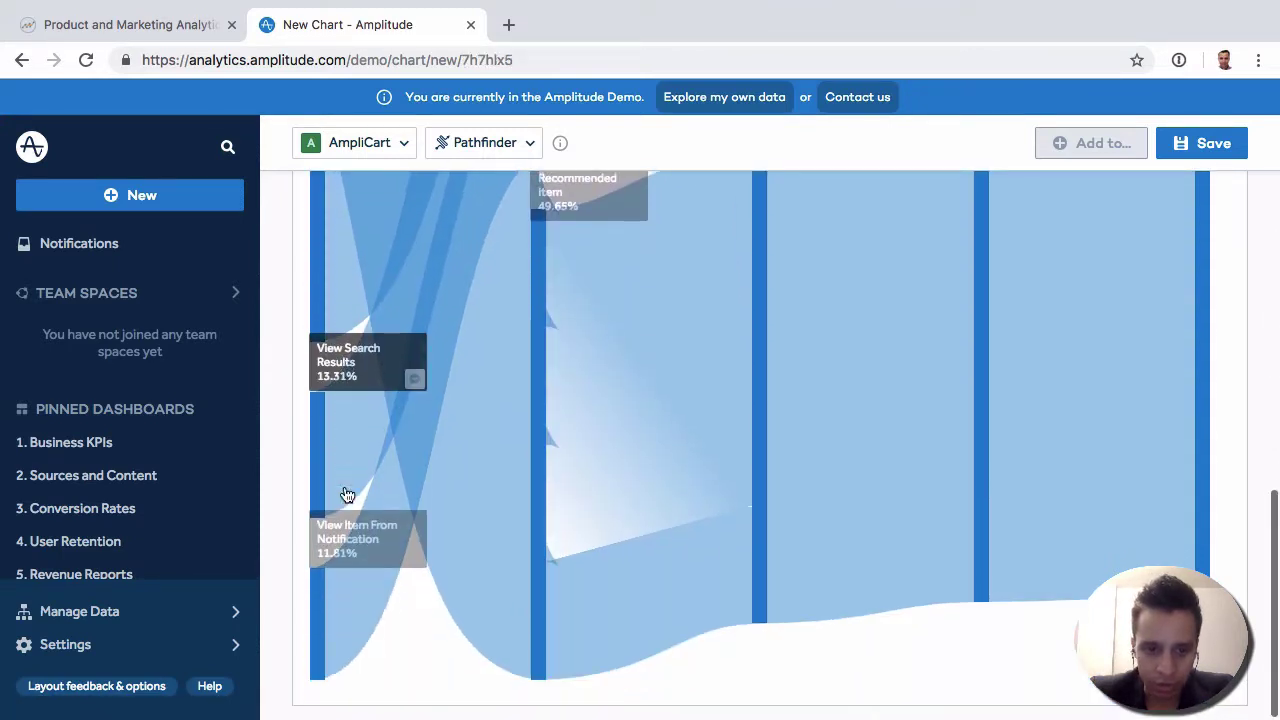
pyautogui.scroll(3, 368, 555)
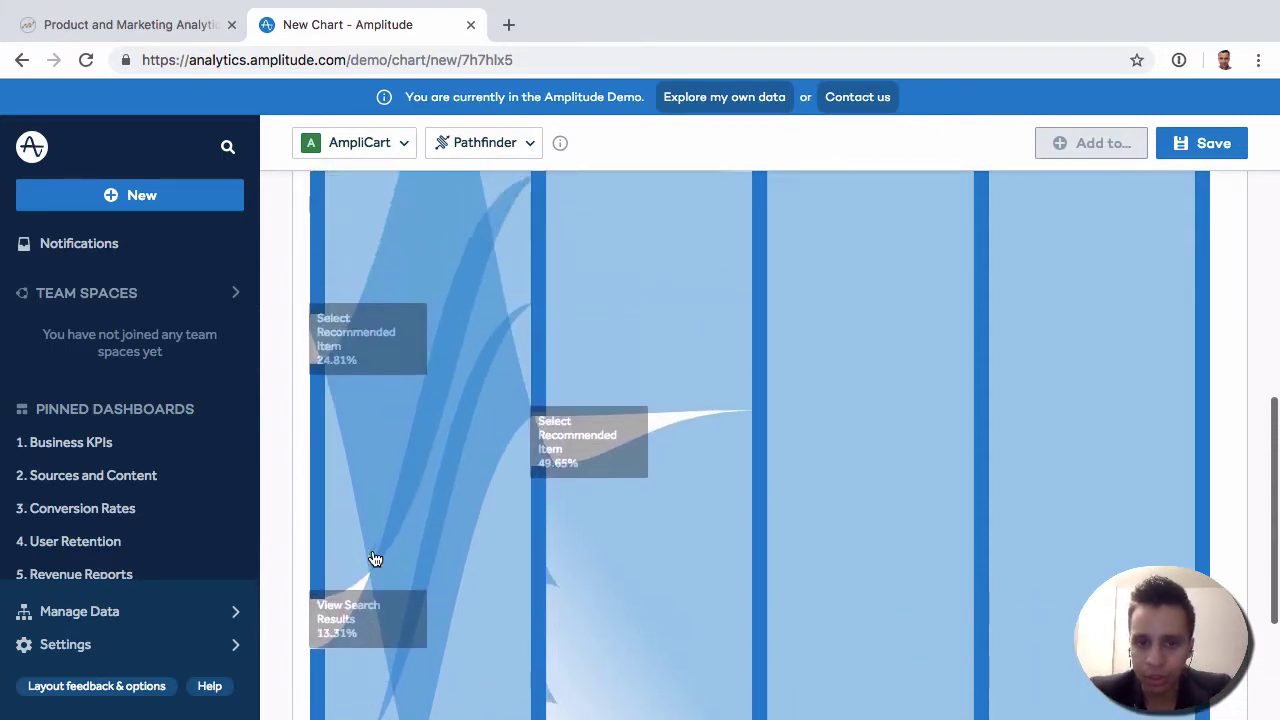
pyautogui.scroll(4, 1127, 421)
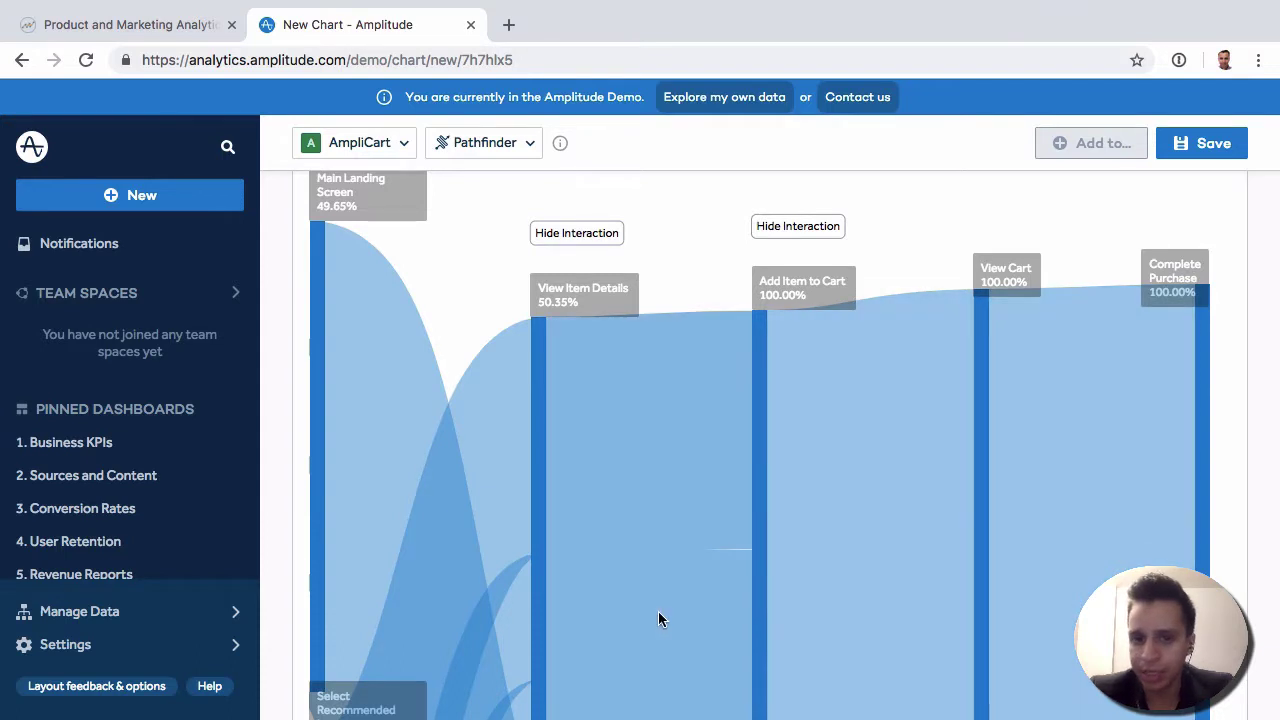
# Look over the five-step paths ending with Complete Purchase and highlight the flow through the View Cart event.
pyautogui.scroll(2, 658, 619)
pyautogui.scroll(4, 658, 619)
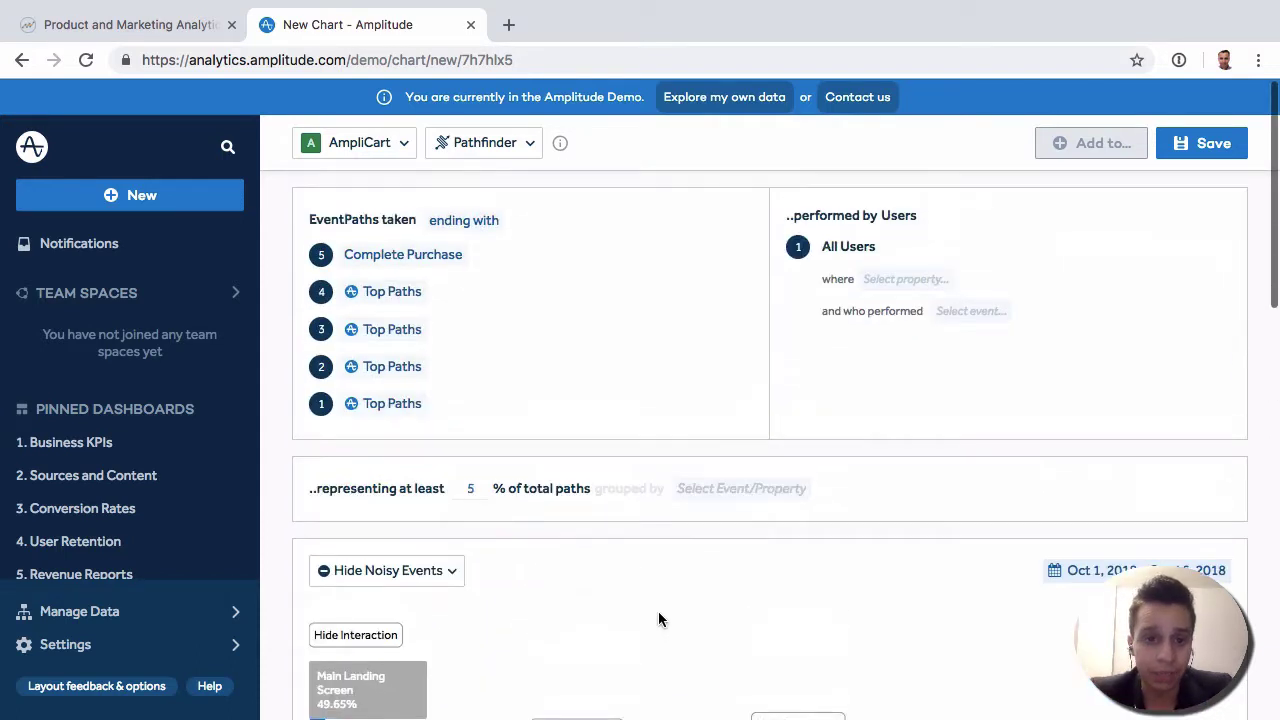
pyautogui.scroll(-3, 603, 412)
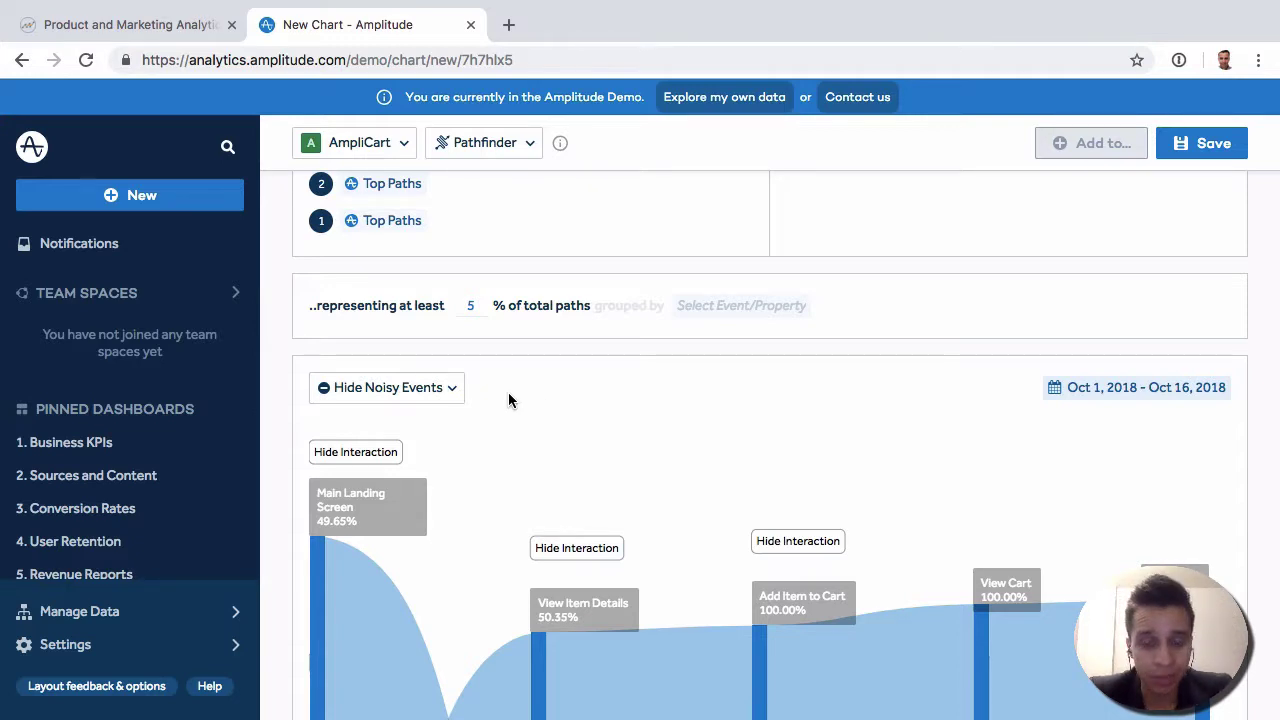
pyautogui.scroll(-8, 686, 420)
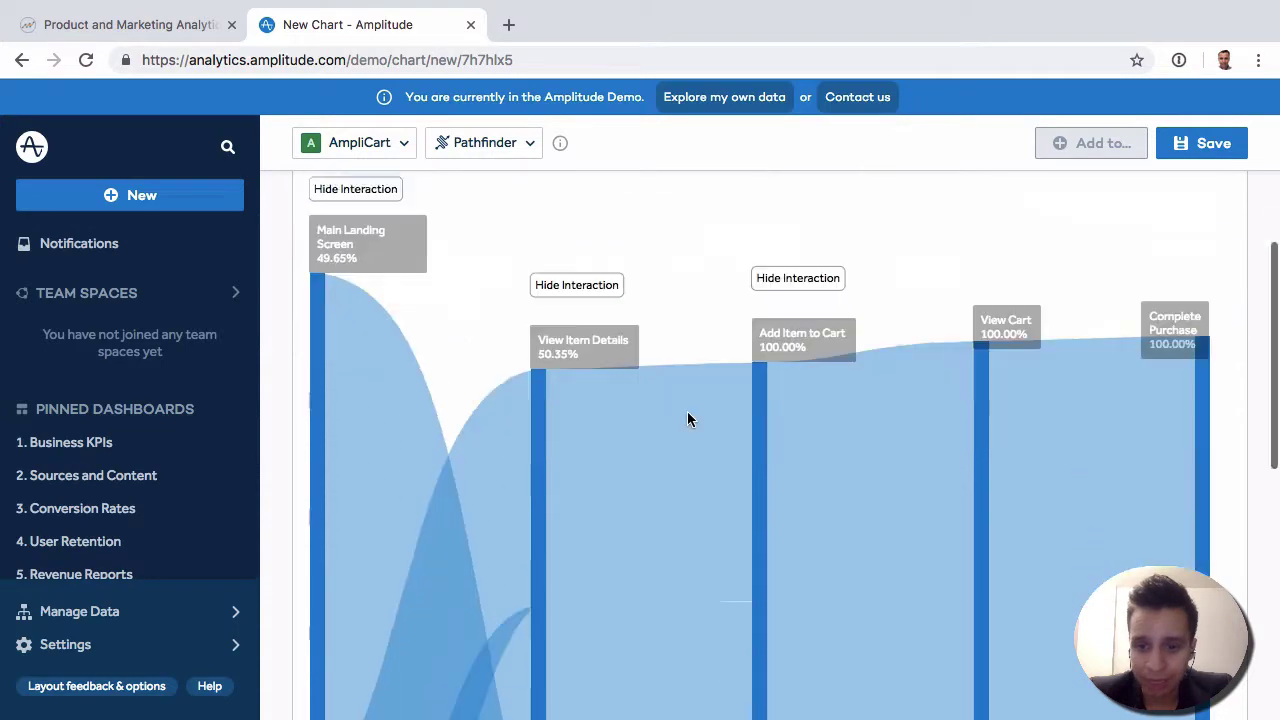
pyautogui.scroll(10, 687, 420)
pyautogui.scroll(-3, 883, 534)
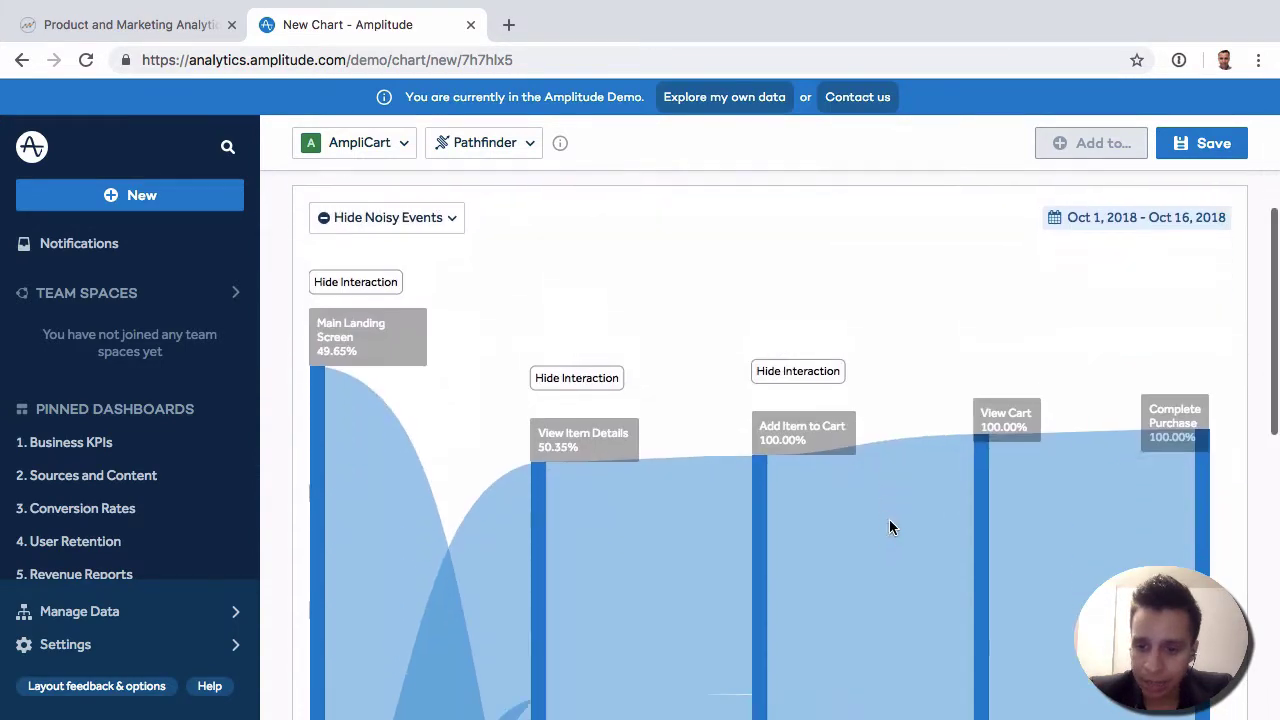
pyautogui.click(1018, 418)
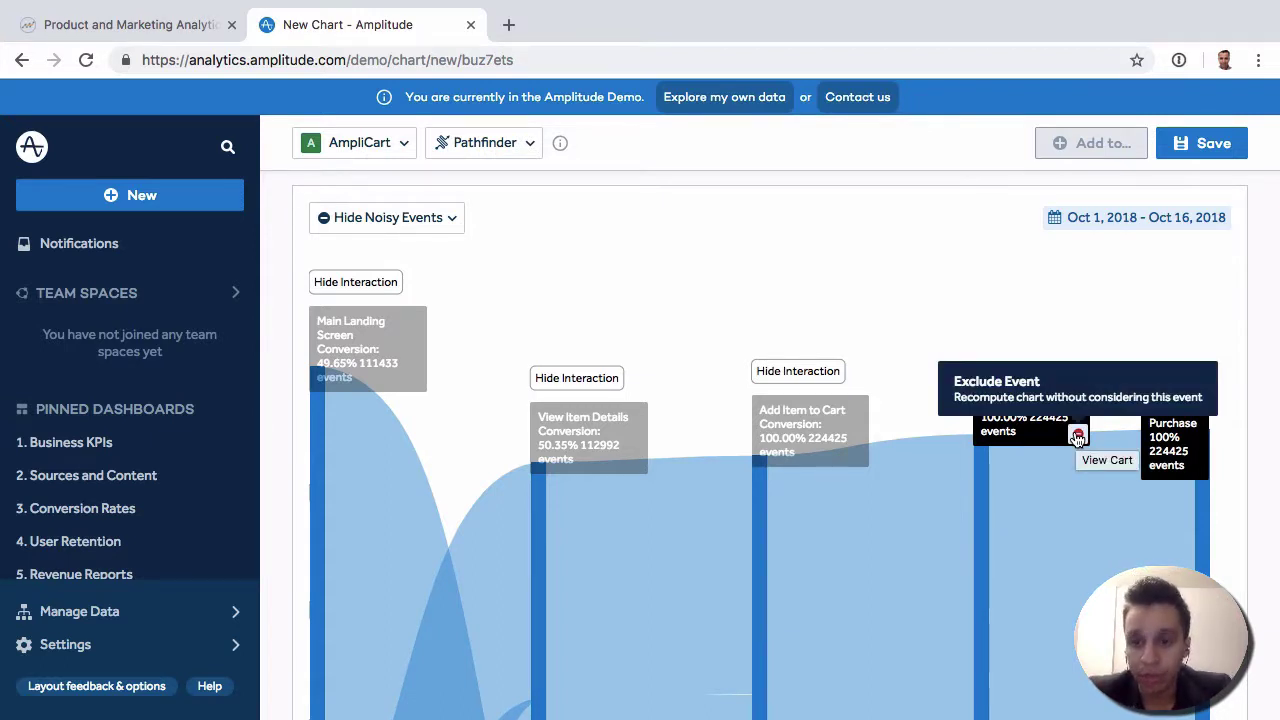
# Exclude the View Cart, Add Item to Cart and View Item Details events from the Pathfinder chart.
pyautogui.scroll(-2, 980, 401)
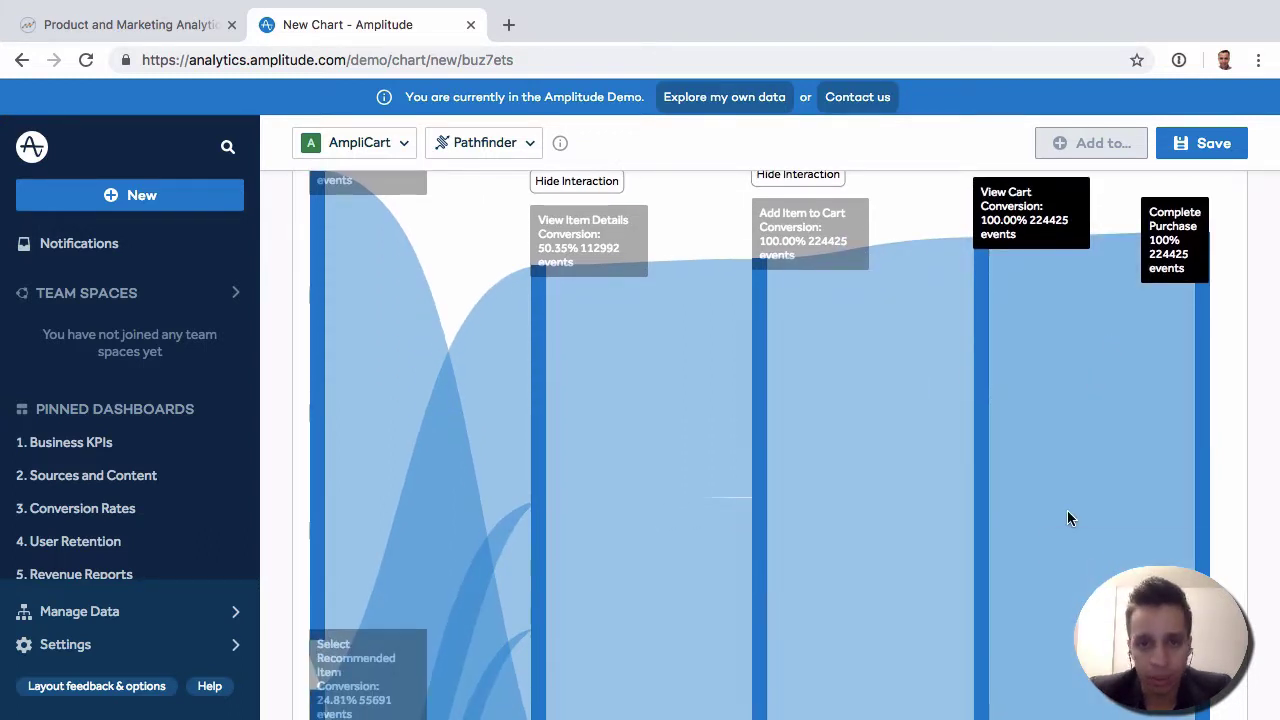
pyautogui.moveTo(1067, 510)
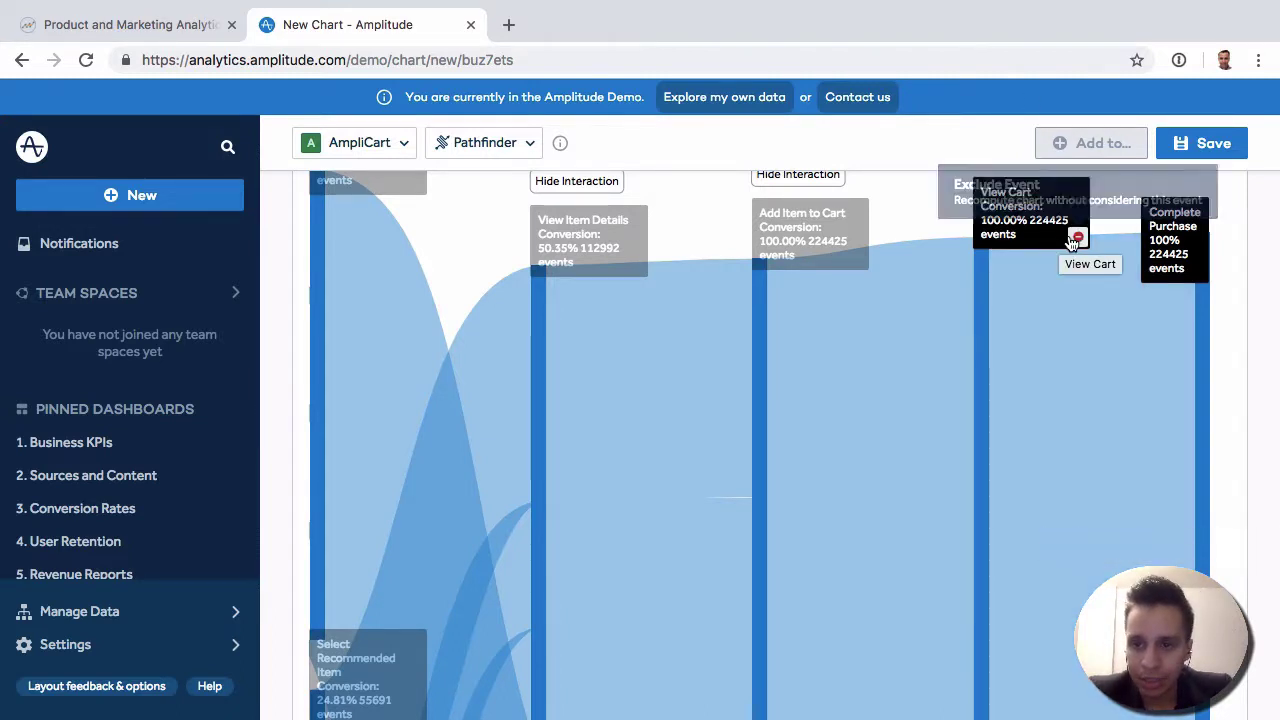
pyautogui.click(1074, 244)
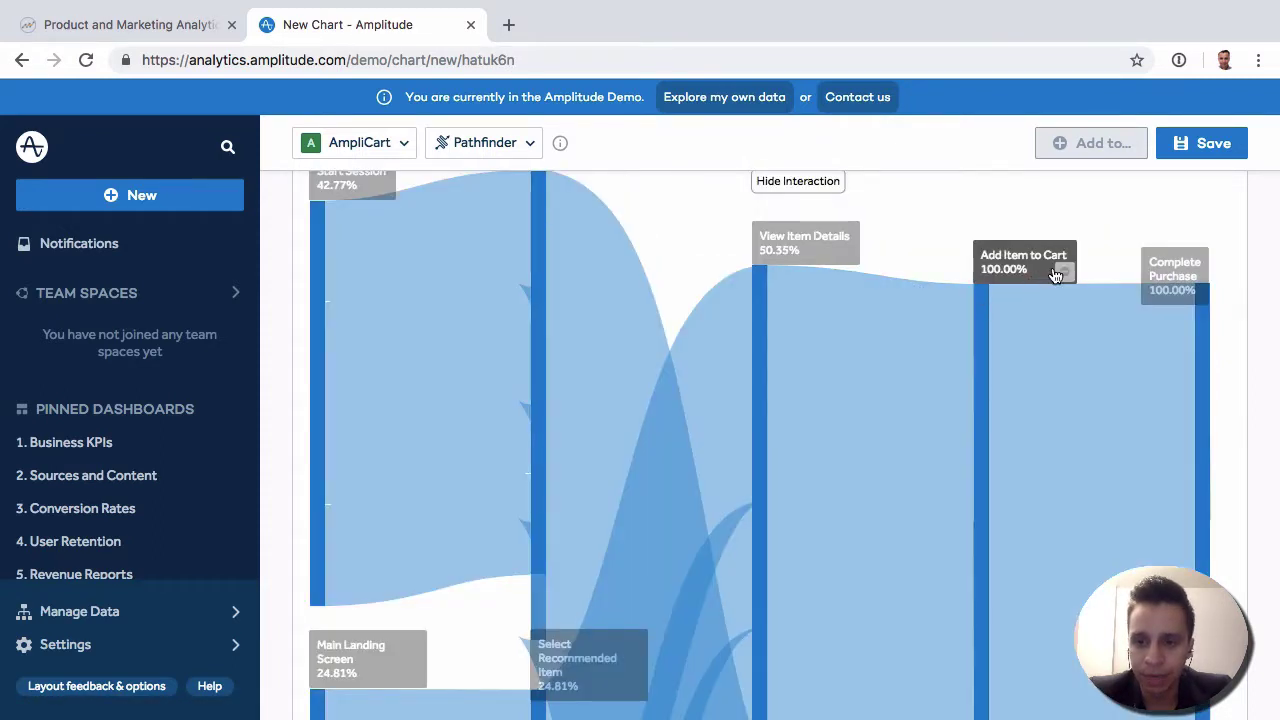
pyautogui.click(1060, 273)
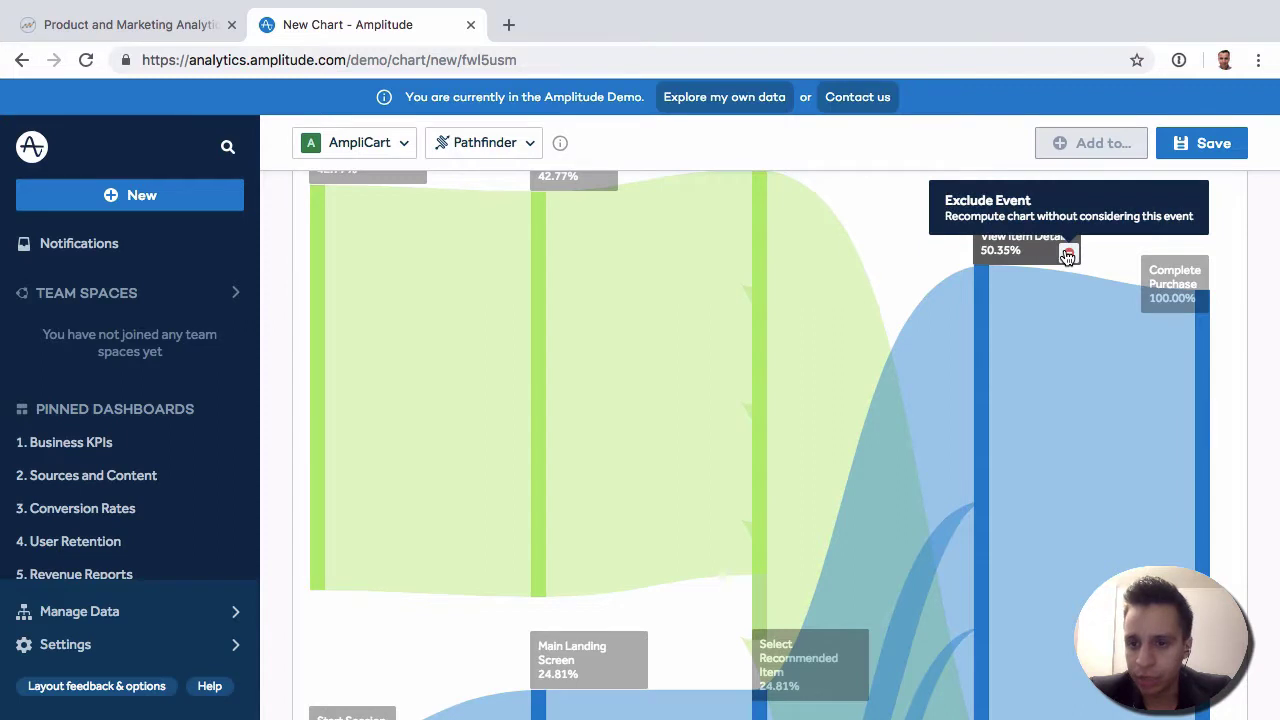
pyautogui.click(1067, 256)
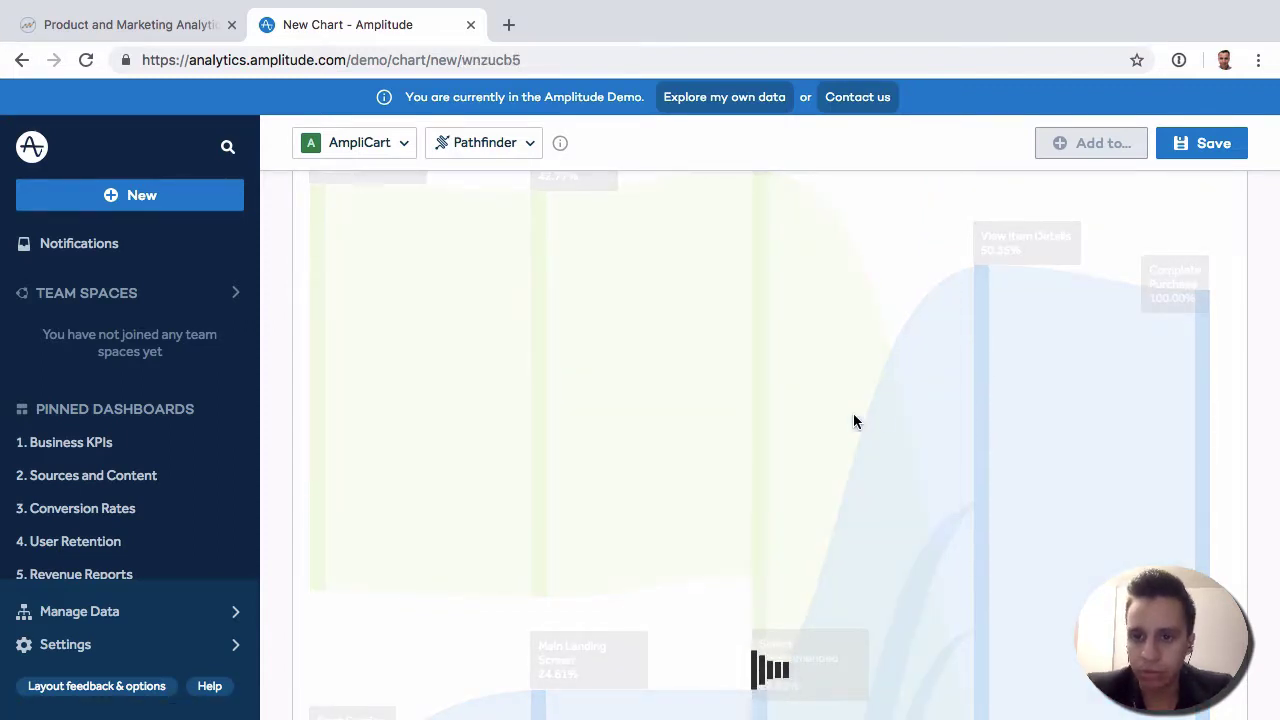
# Examine which events lead to Complete Purchase in the recomputed Pathfinder chart.
pyautogui.scroll(1, 853, 420)
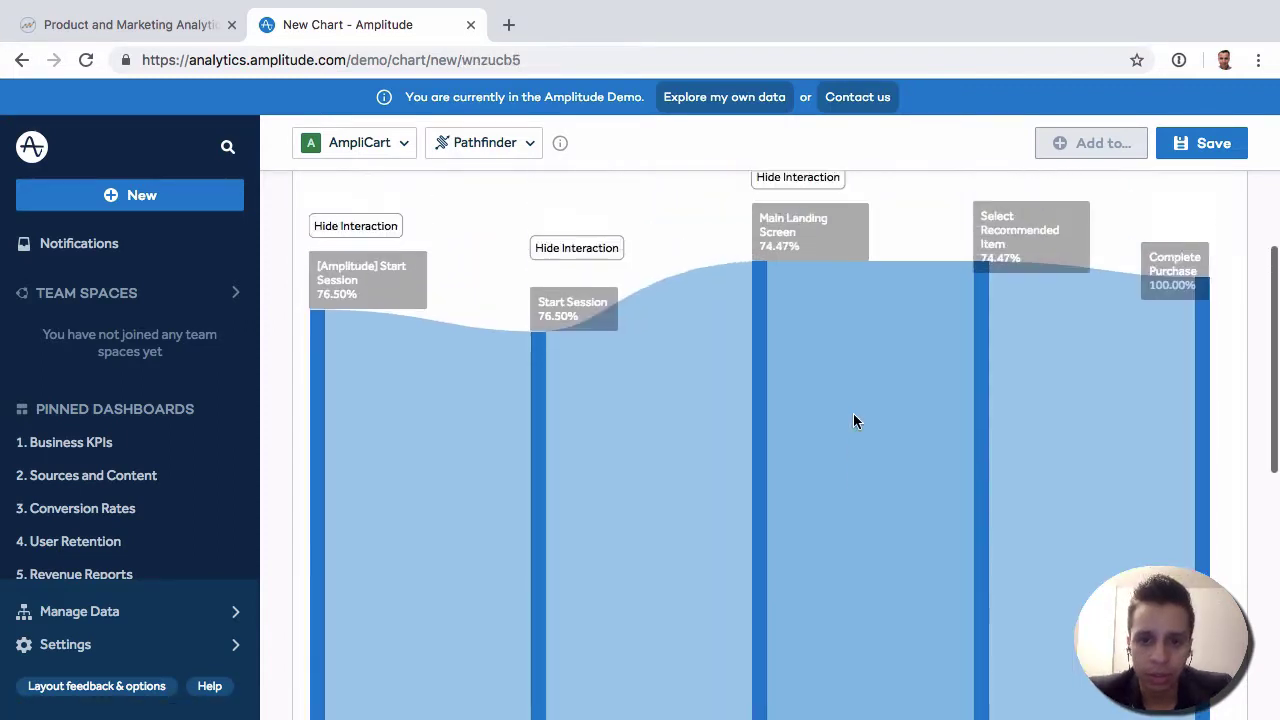
pyautogui.scroll(-5, 853, 420)
pyautogui.scroll(-2, 853, 420)
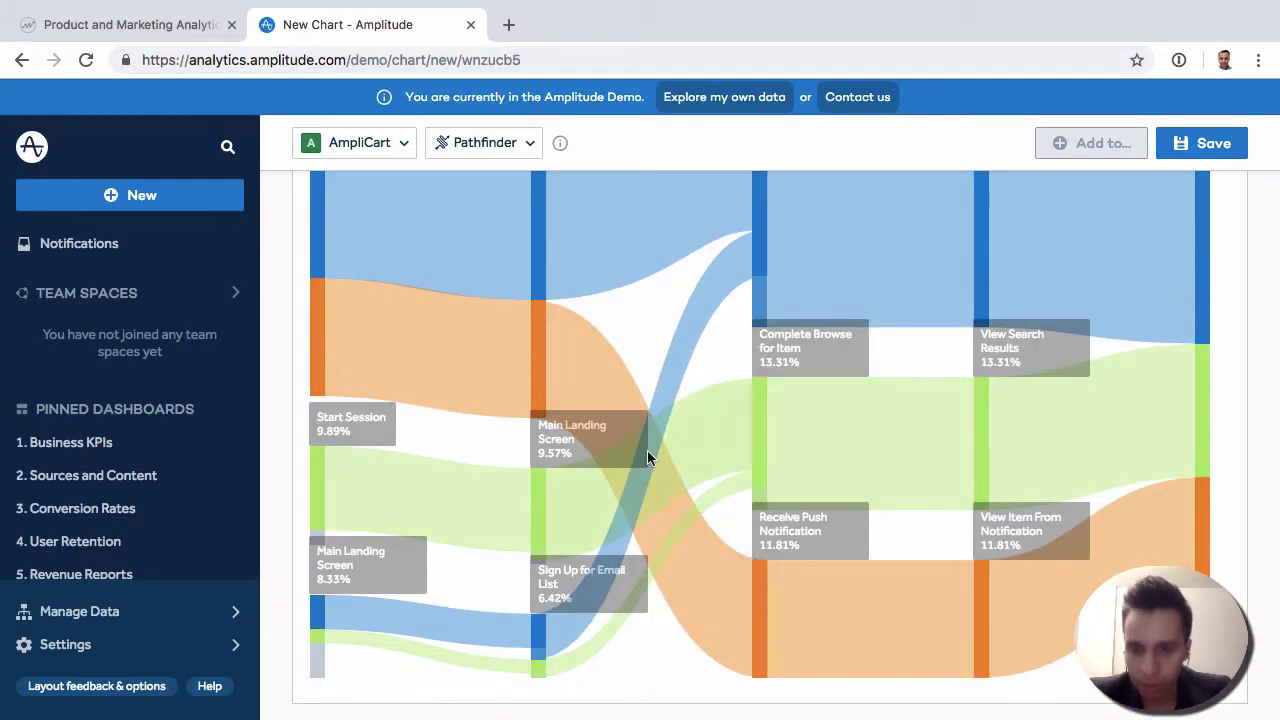
pyautogui.scroll(6, 945, 490)
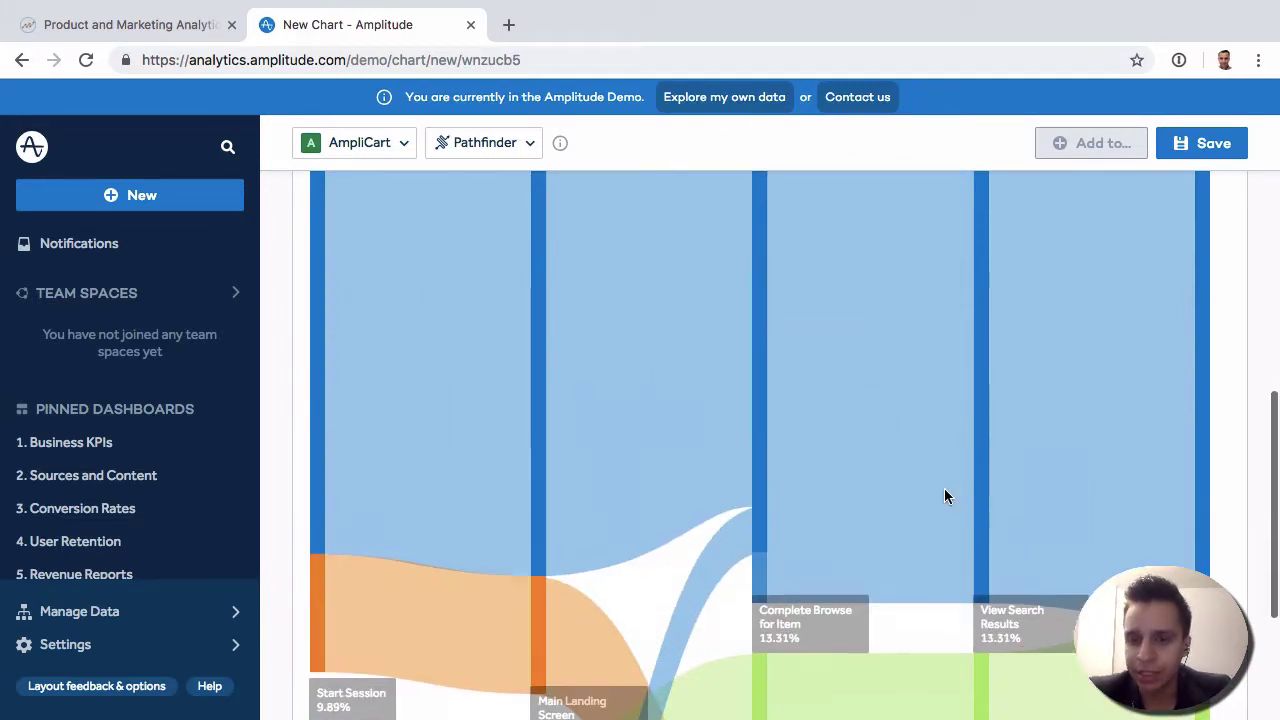
pyautogui.scroll(5, 945, 496)
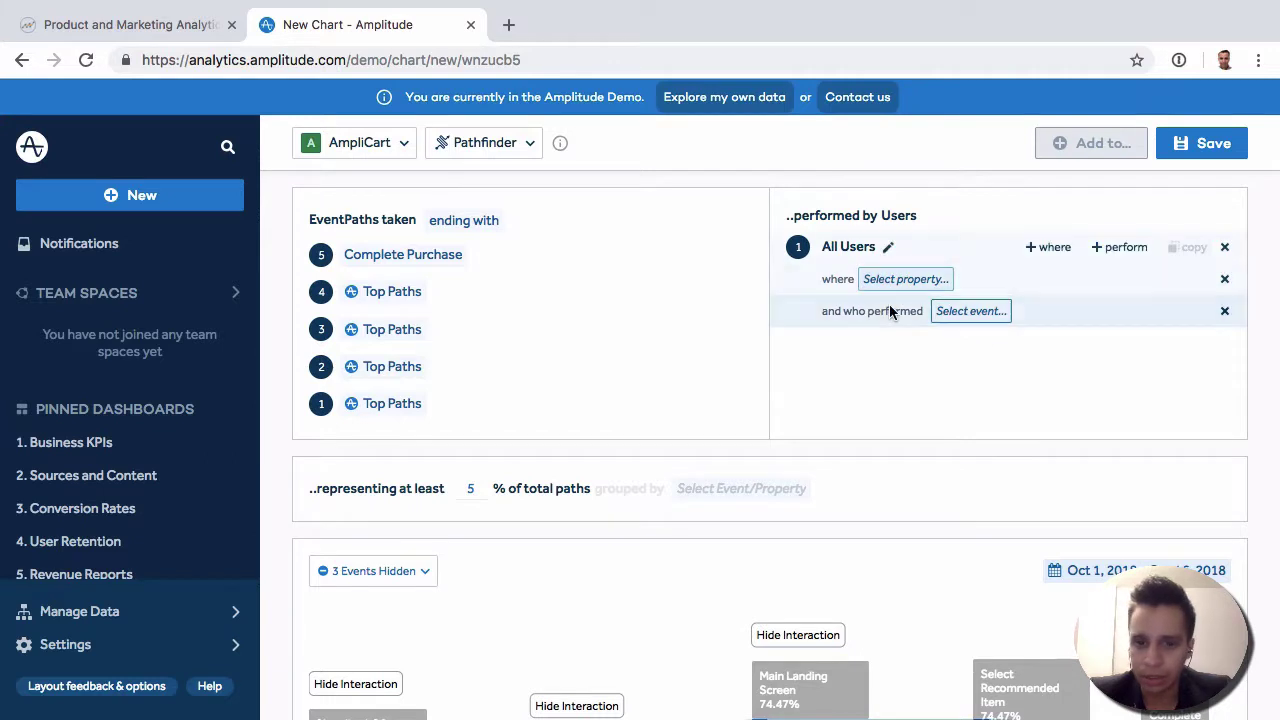
pyautogui.click(360, 293)
pyautogui.click(355, 295)
pyautogui.scroll(-1, 665, 362)
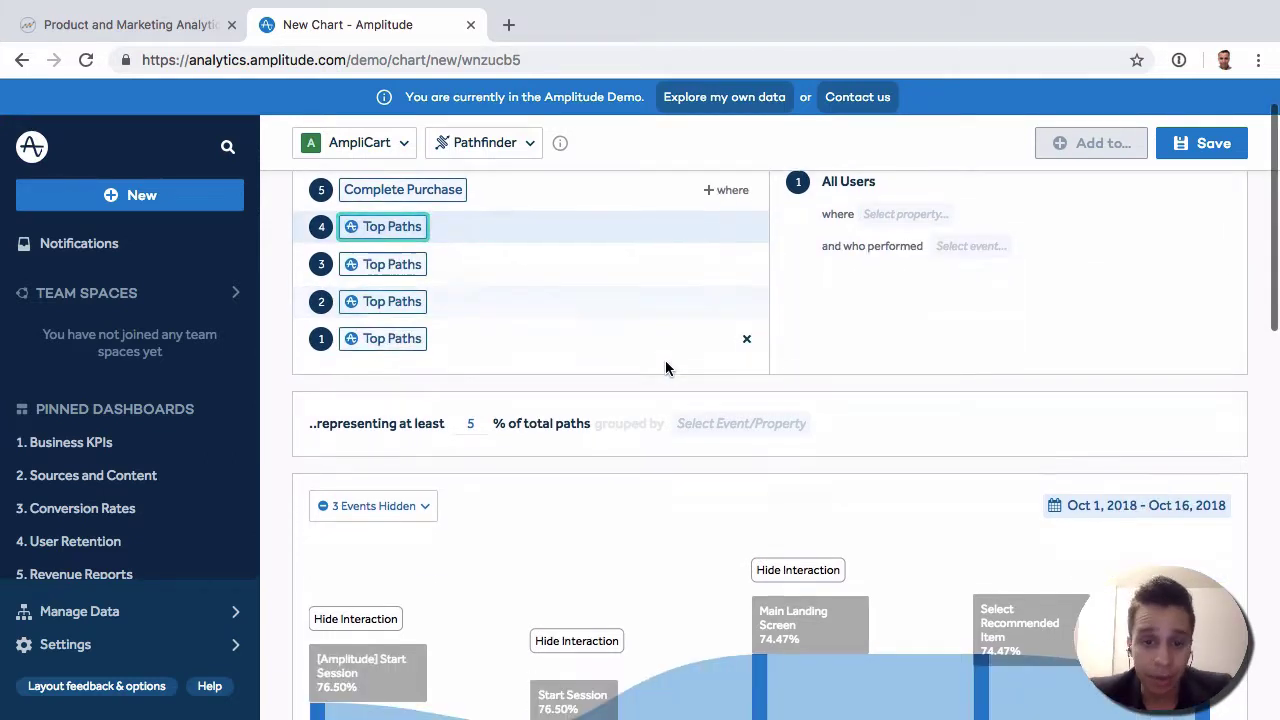
pyautogui.scroll(1, 662, 383)
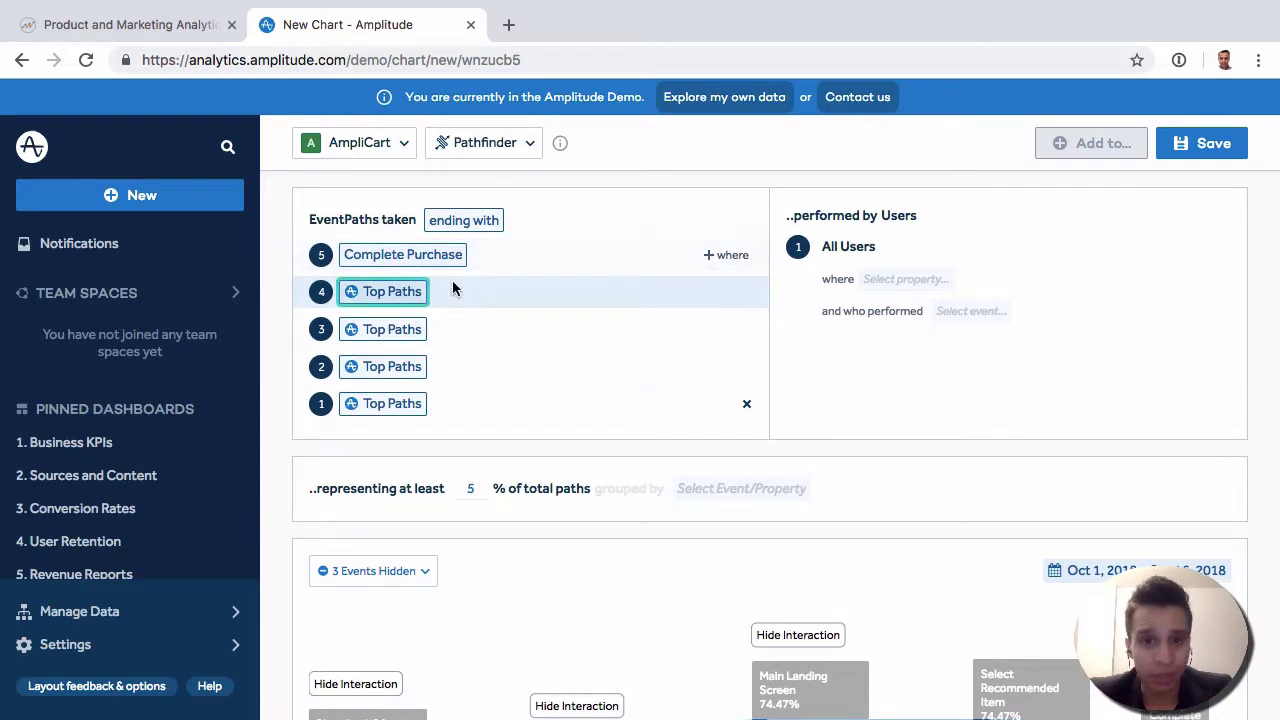